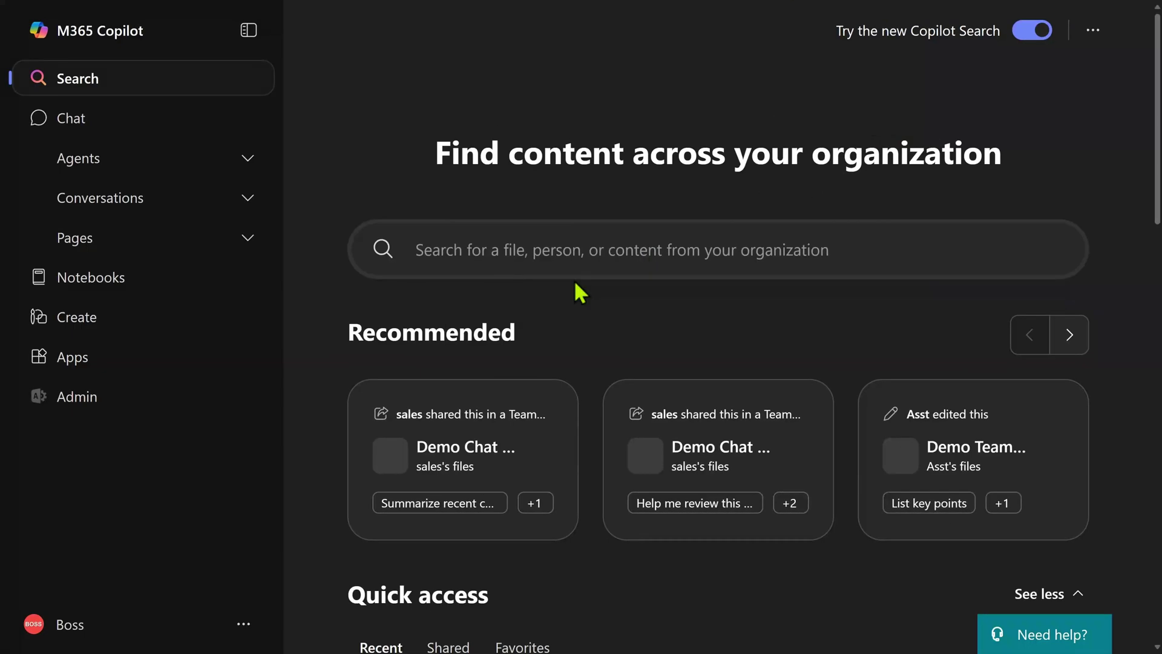
# Hide the side navigation and search the organisation for 'training'
pyautogui.click(250, 31)
pyautogui.click(703, 258)
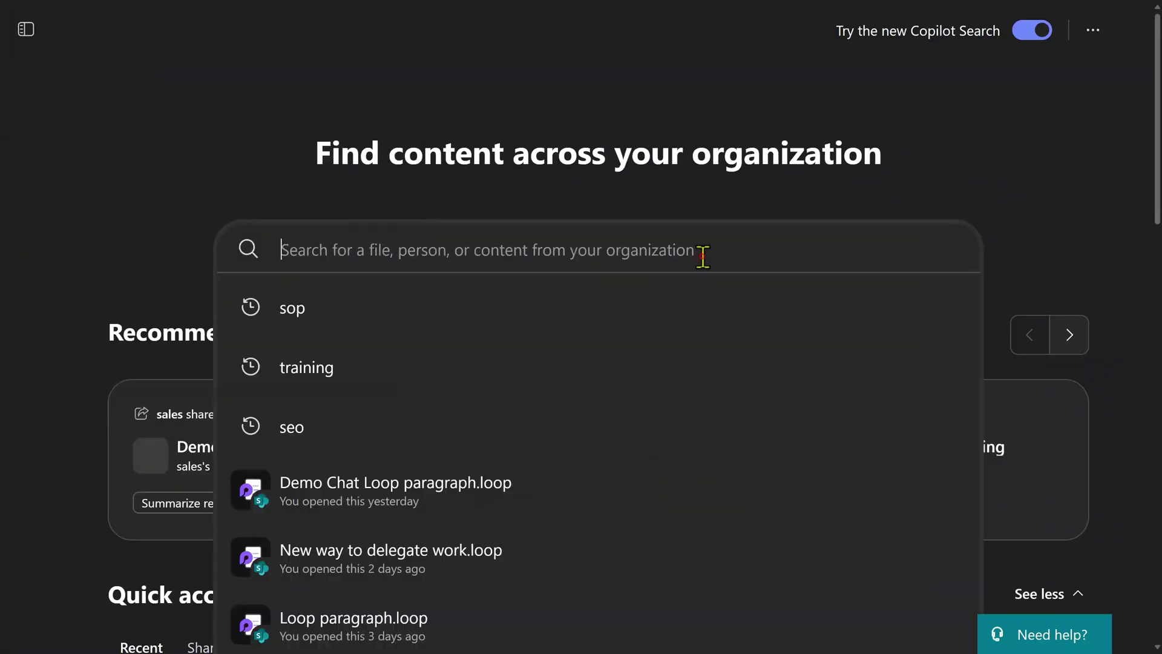
pyautogui.write('training')
pyautogui.press('Return')
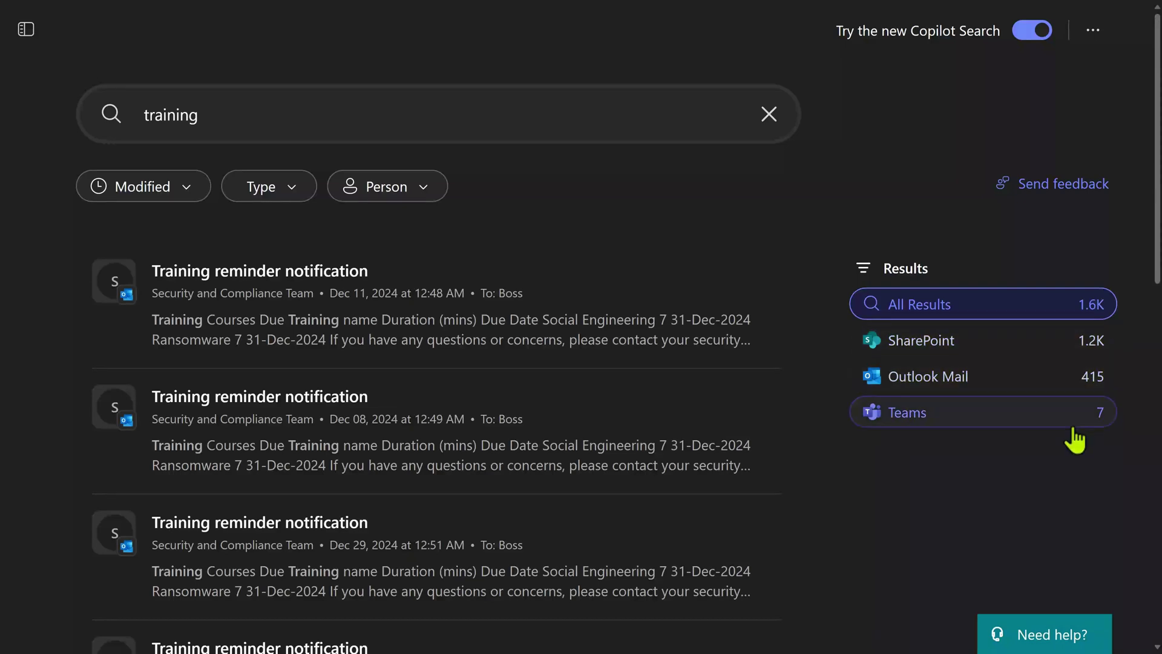
# Filter the training results by SharePoint, then Outlook Mail, then Teams
pyautogui.click(1036, 344)
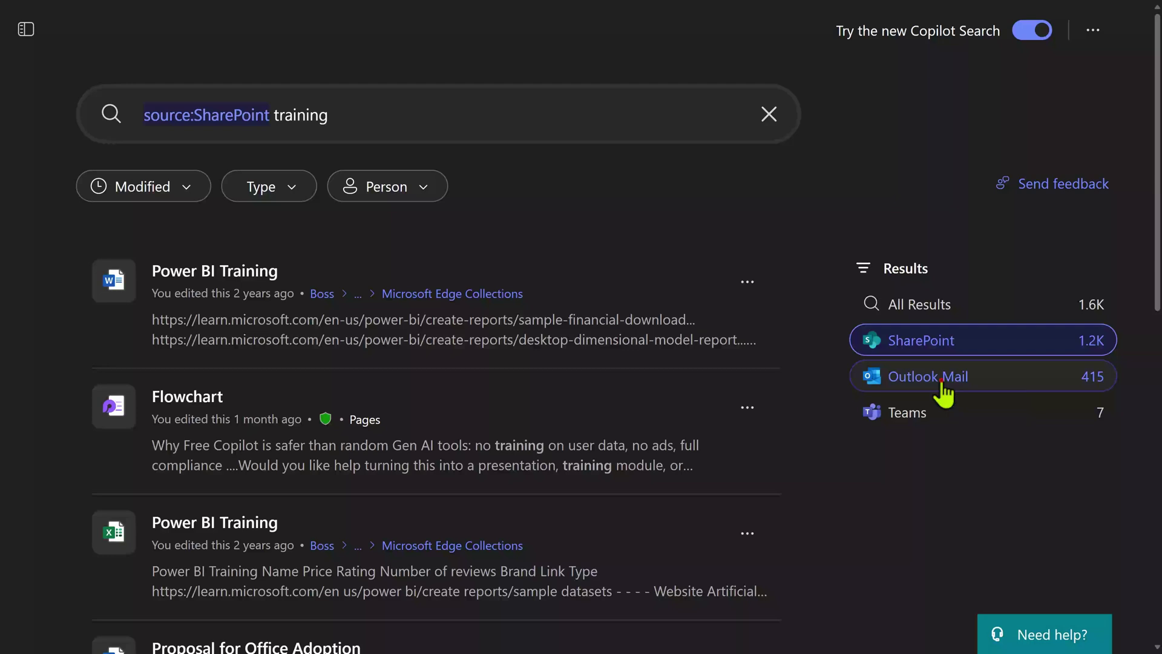
pyautogui.click(943, 387)
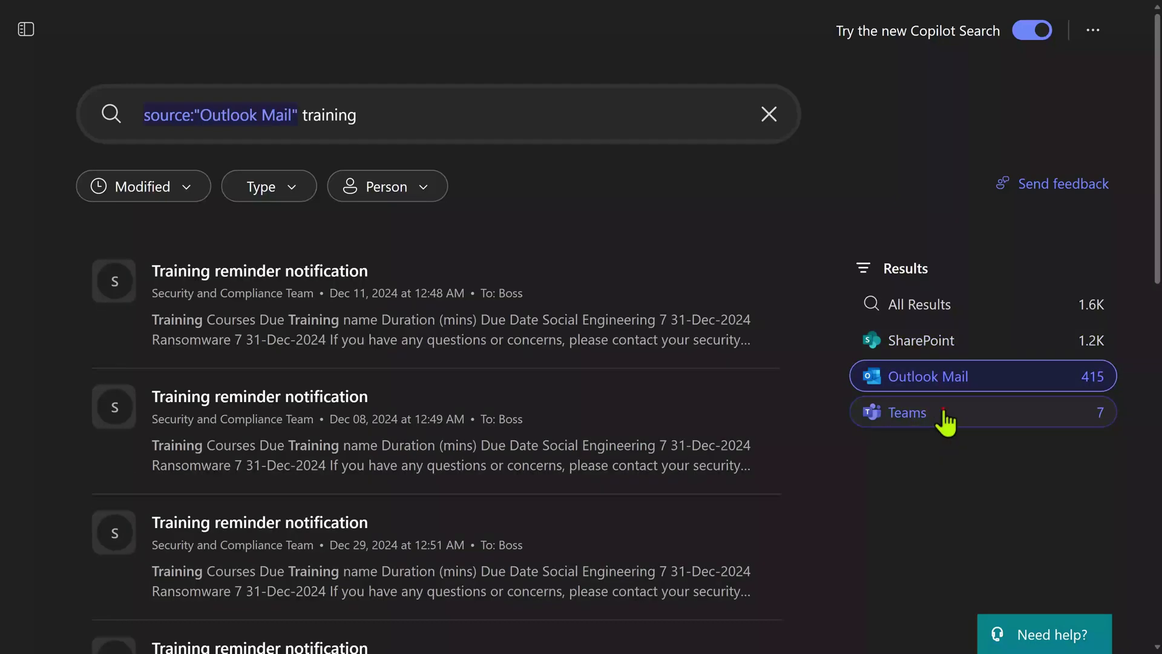
pyautogui.click(944, 417)
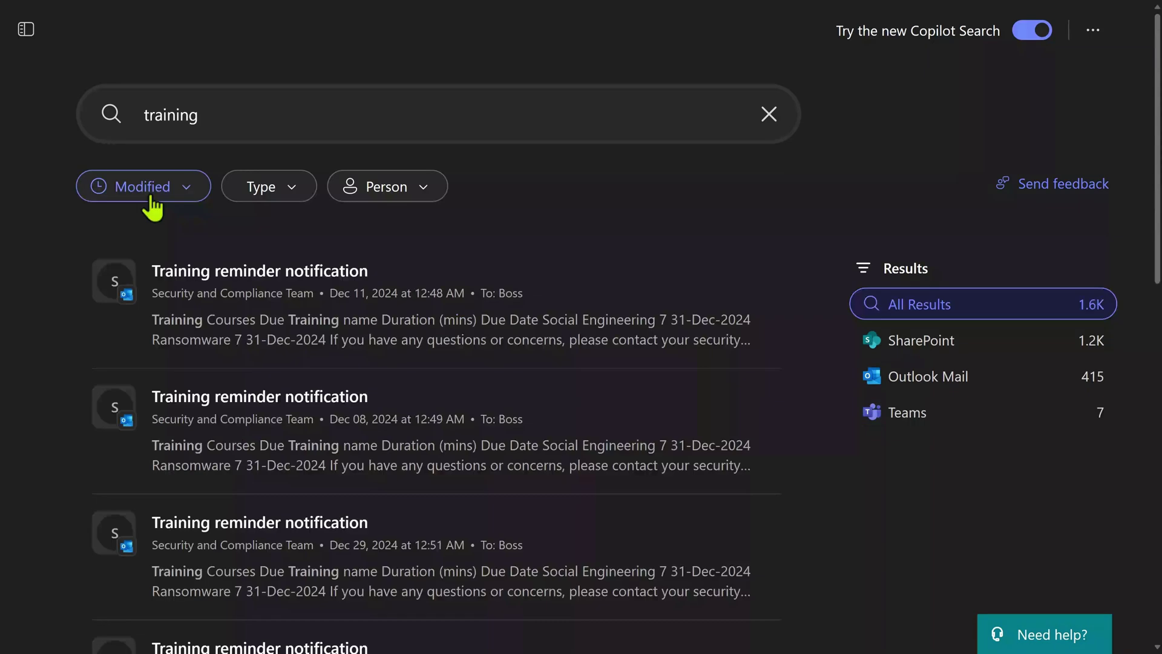
# Browse the file-type filter list and view actions for the Power BI Training spreadsheet
pyautogui.click(288, 187)
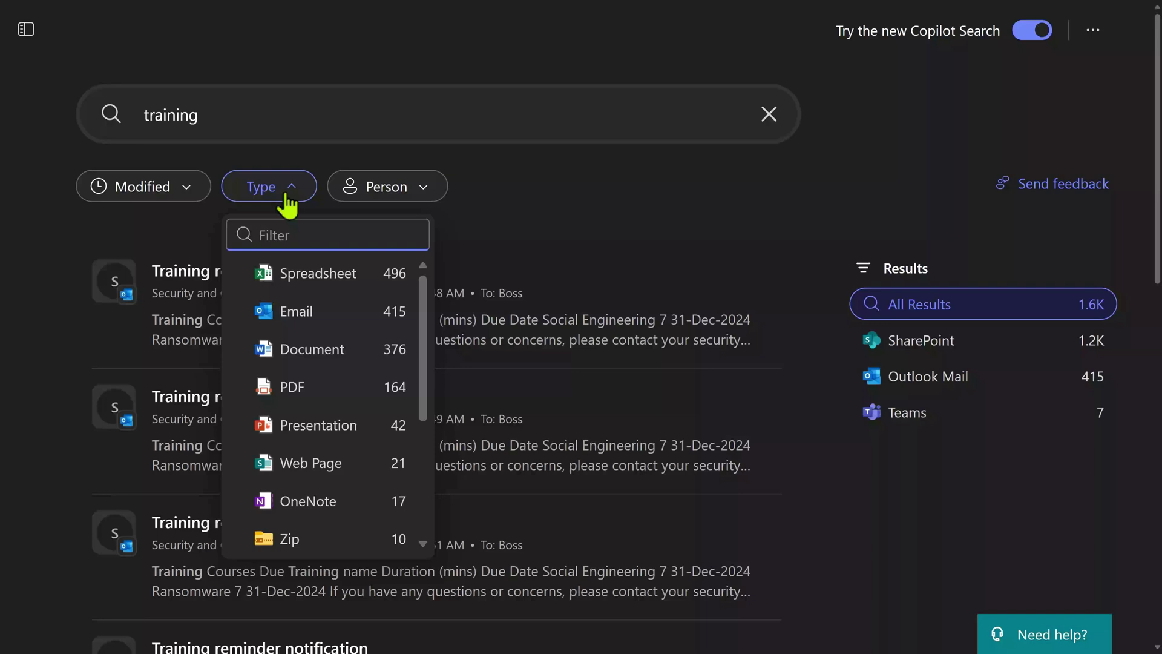
pyautogui.scroll(-5, 357, 526)
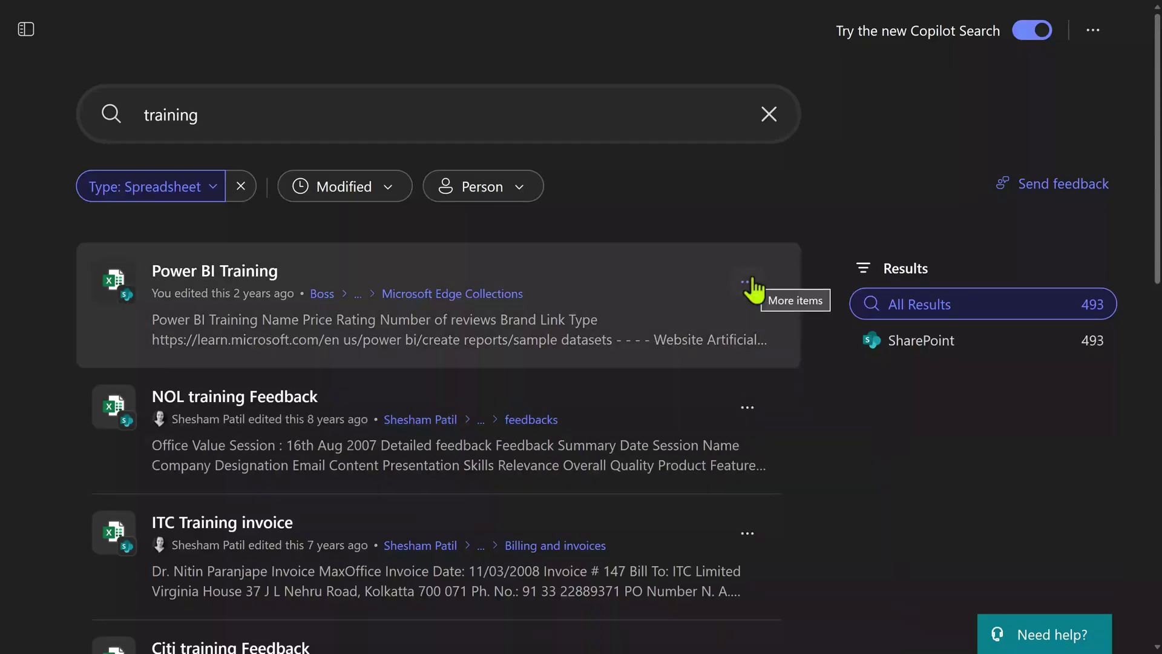
pyautogui.click(752, 282)
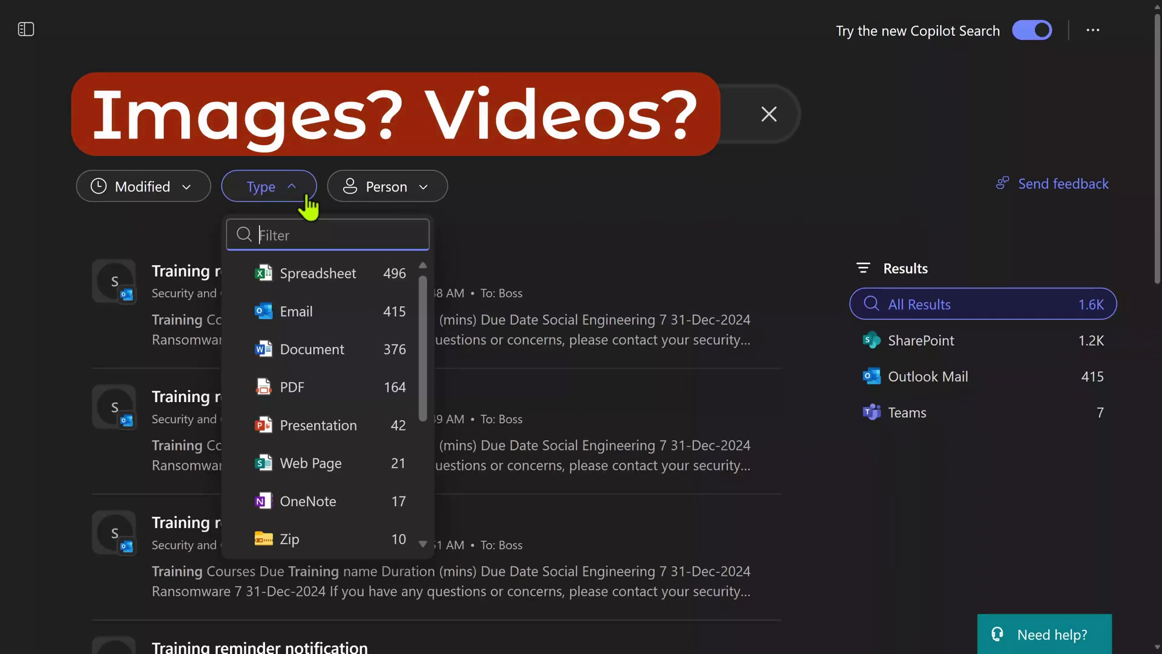
# Filter training results to Web Page and open the 'NZ news paper article' image
pyautogui.click(348, 462)
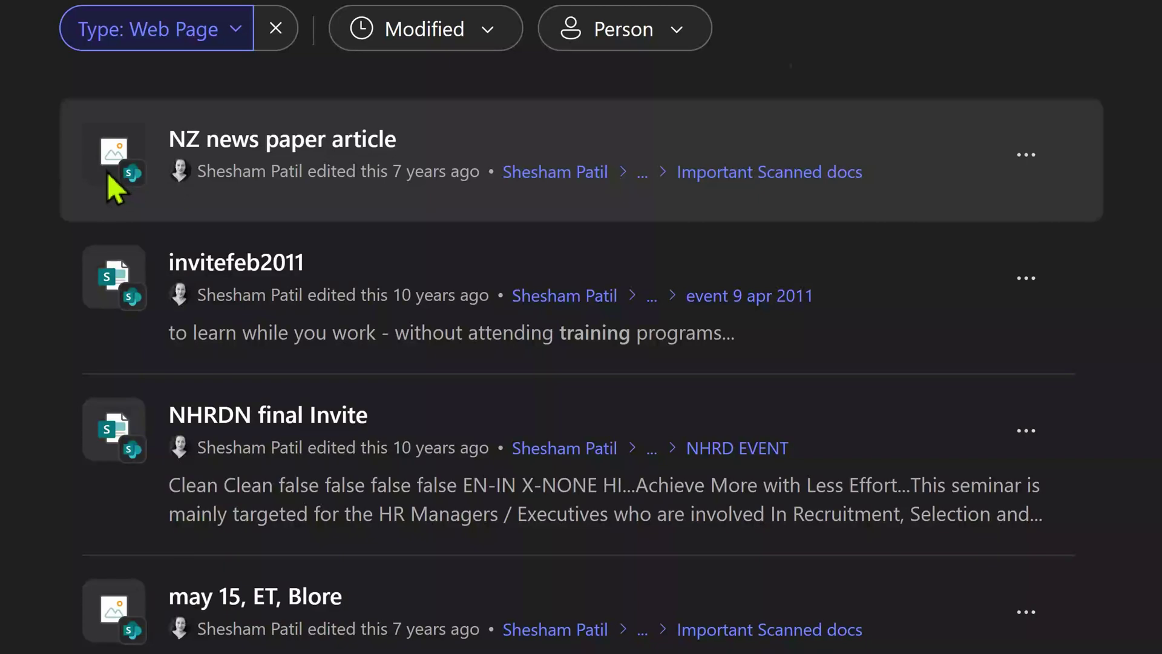
pyautogui.click(362, 155)
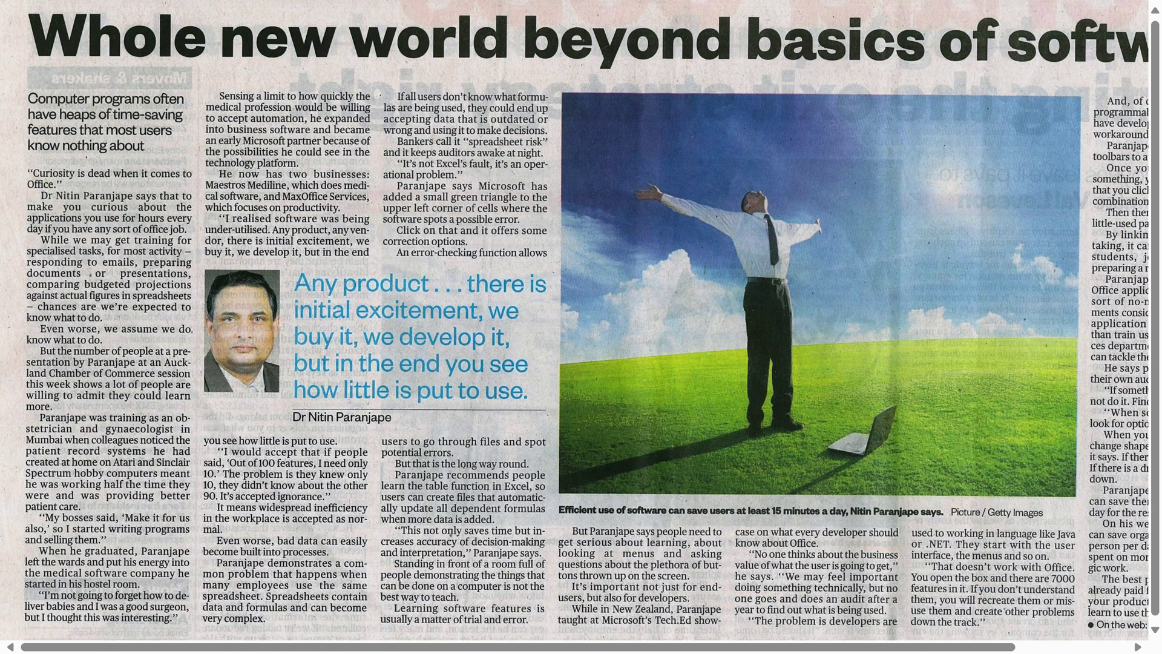
# Zoom into the newspaper article image to read it
pyautogui.click(311, 506)
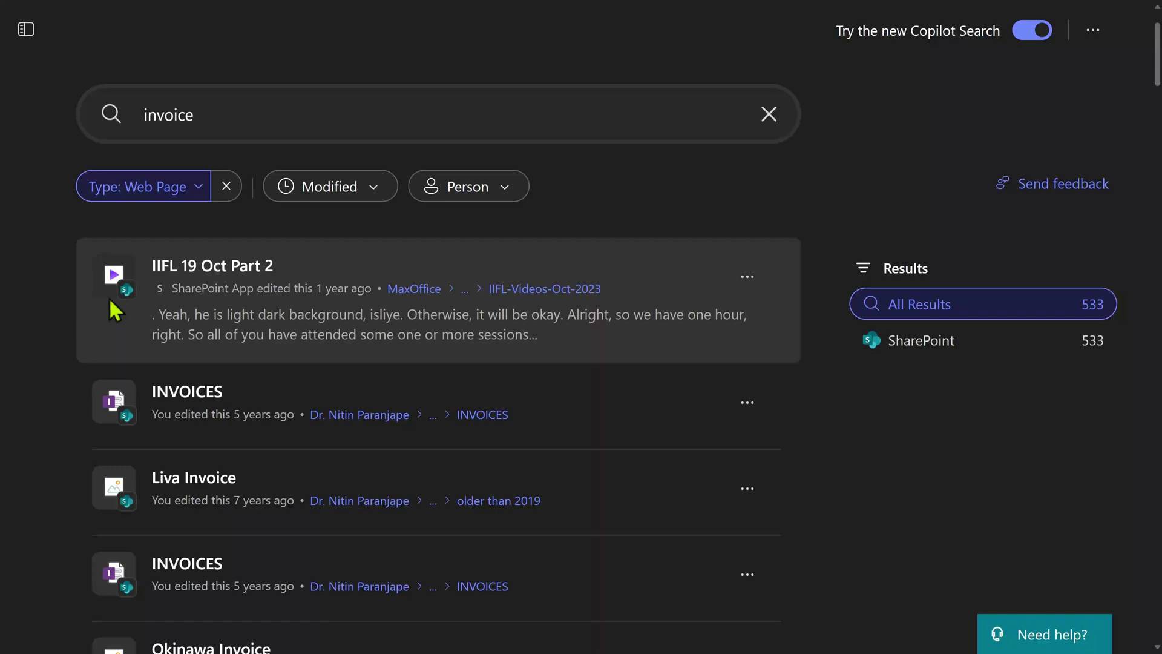
# Open the IIFL 19 Oct Part 2 video and search its transcript for 'invoice'
pyautogui.click(115, 311)
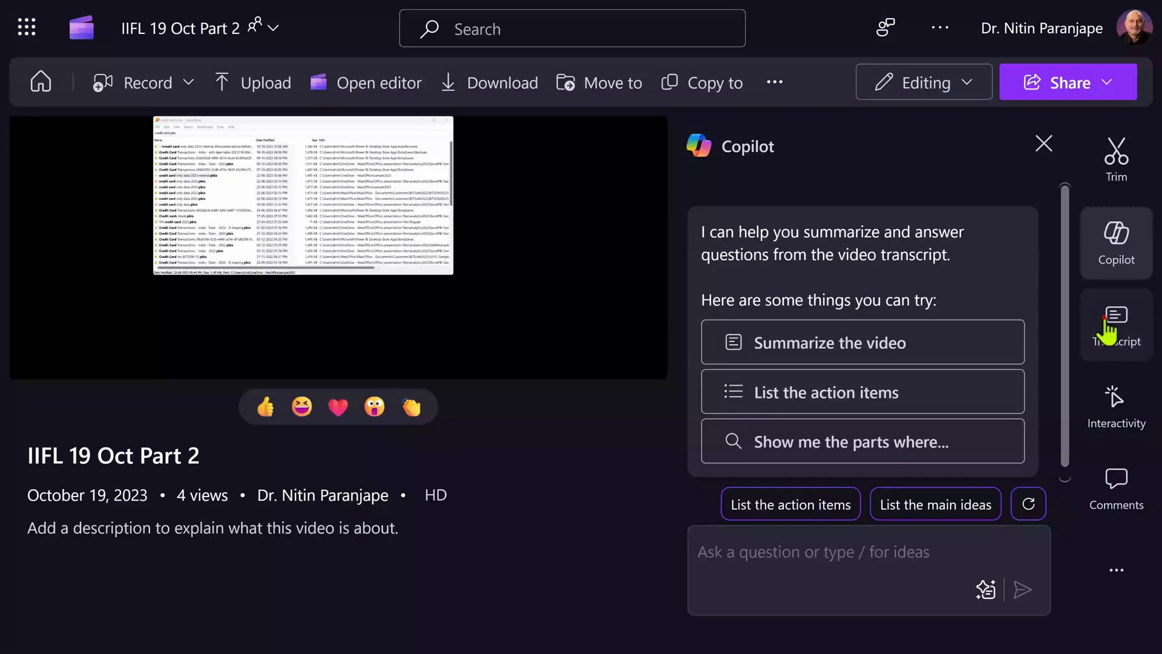
pyautogui.click(1099, 327)
pyautogui.click(808, 272)
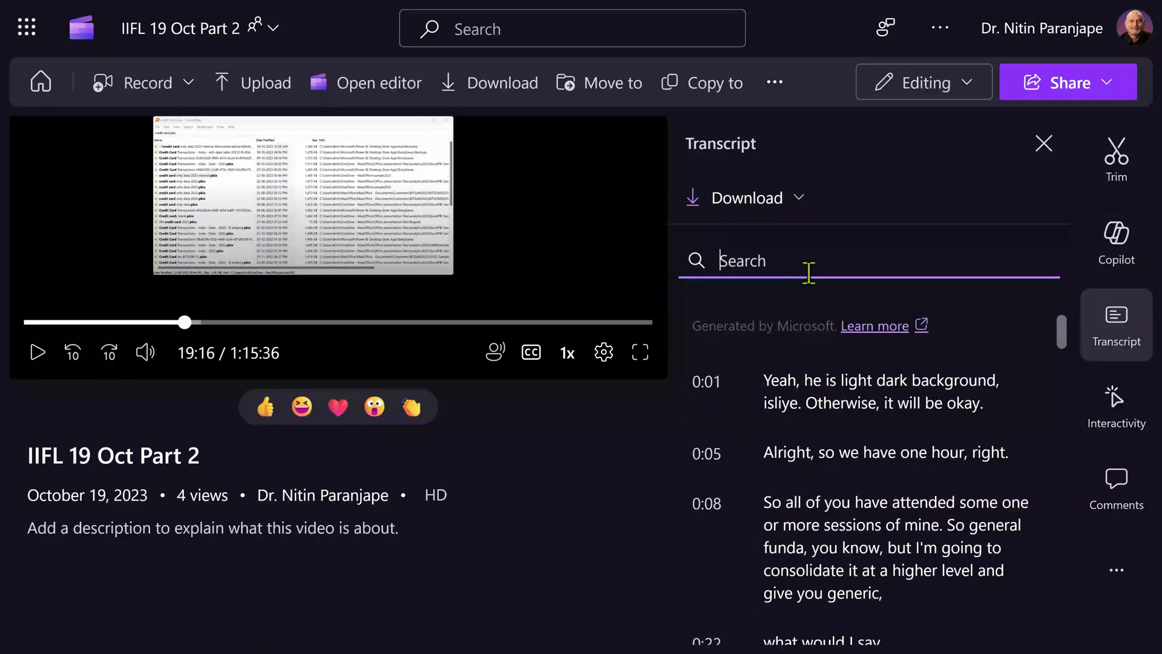
pyautogui.write('invoice')
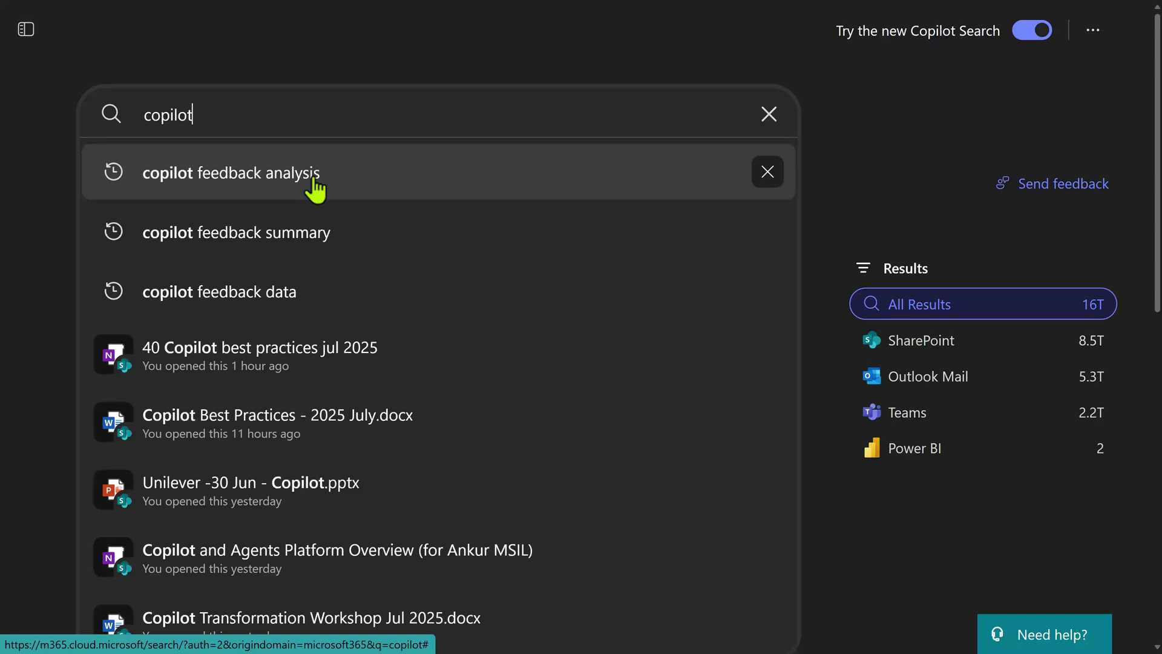
# Rerun the copilot feedback analysis search, then replace the query with 'analyze copilot feedback'
pyautogui.click(312, 182)
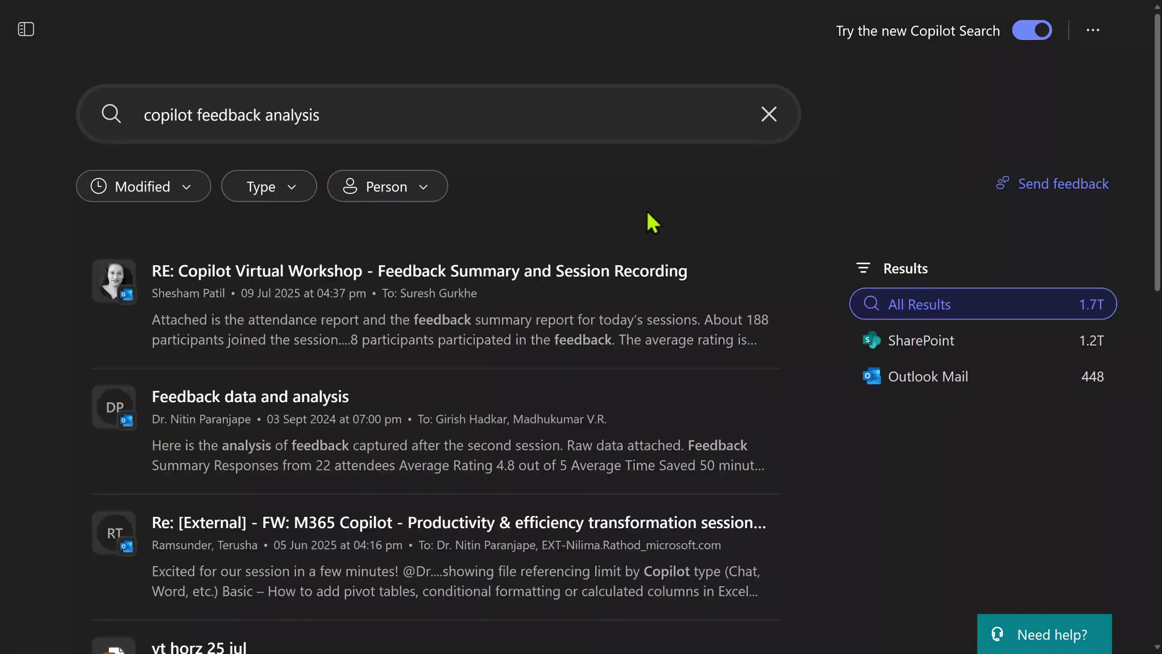
pyautogui.moveTo(348, 117); pyautogui.dragTo(118, 113)
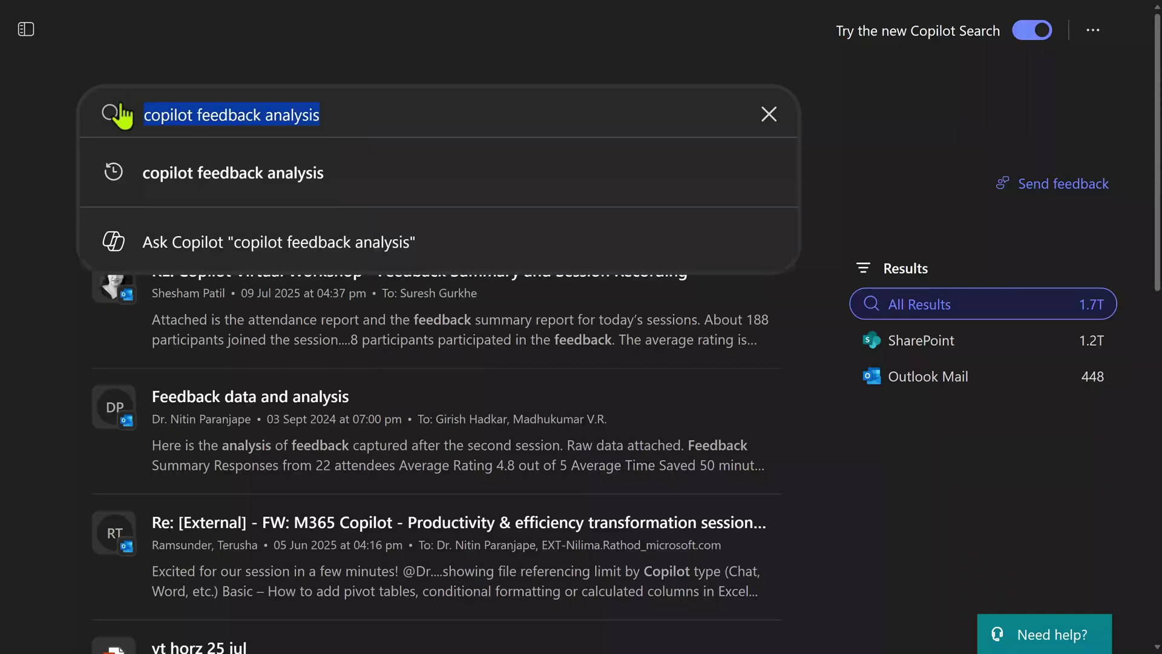
pyautogui.write('analyze copilot feedback')
pyautogui.press('Return')
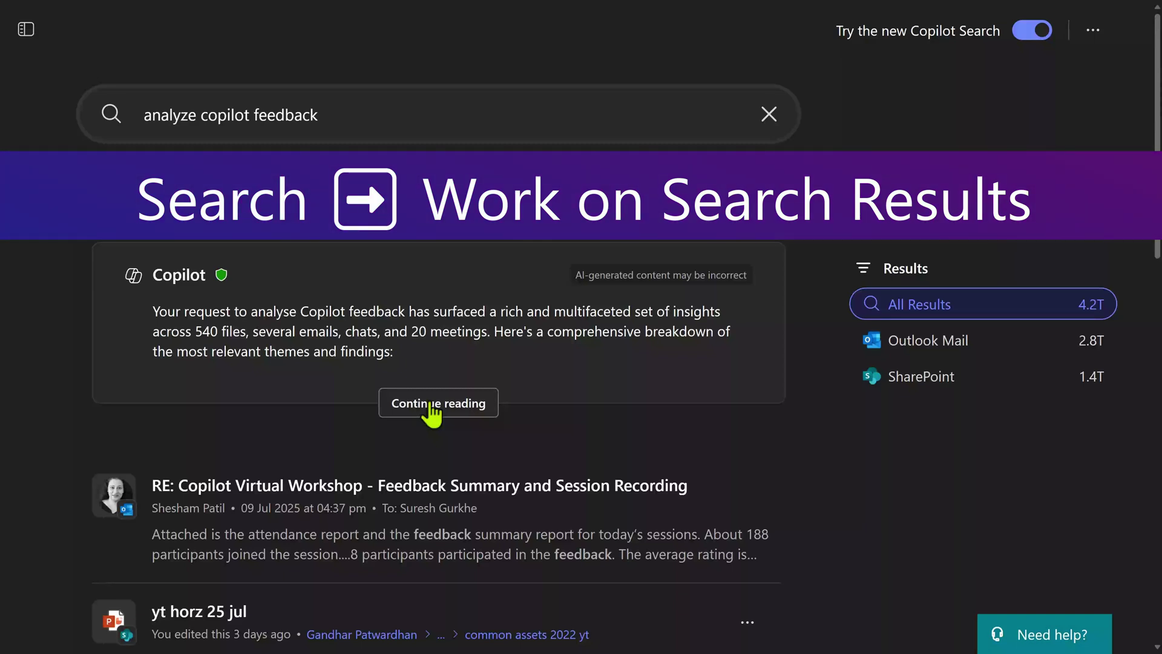
# Expand Copilot's feedback analysis answer and scroll through it in full
pyautogui.click(431, 407)
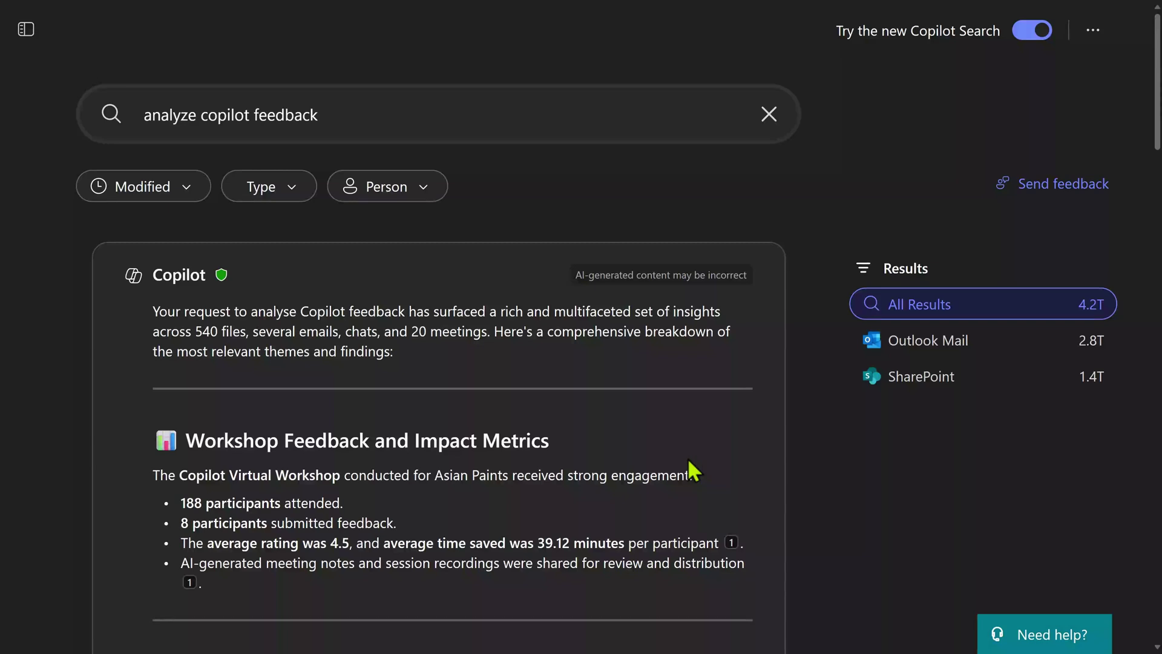
pyautogui.scroll(-3, 689, 463)
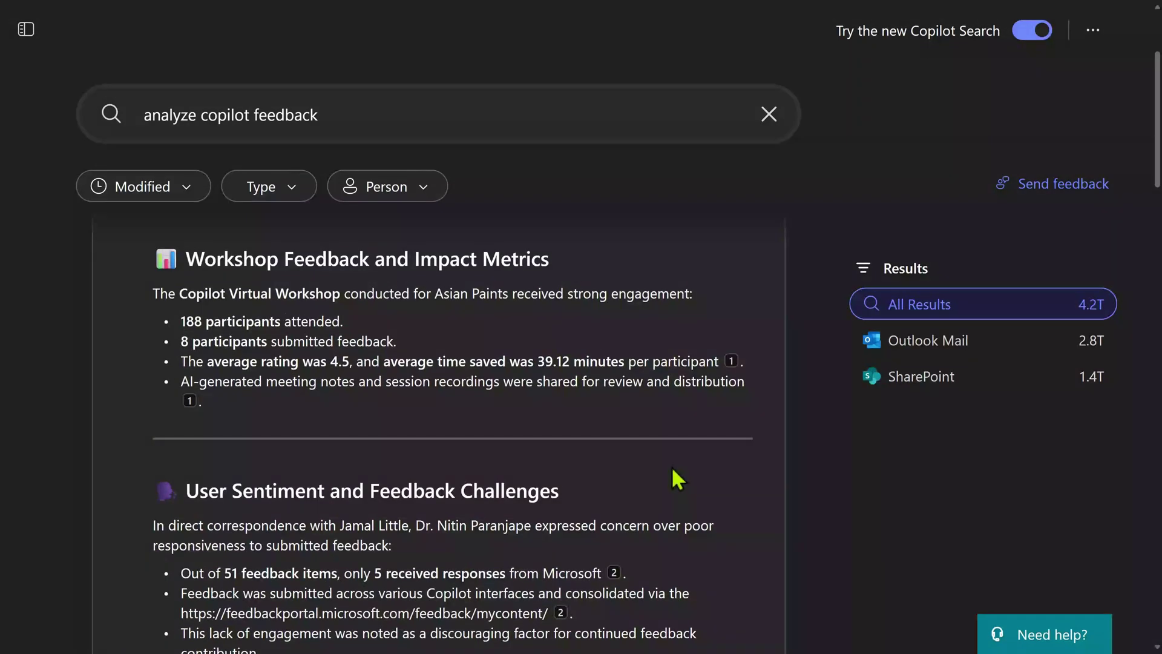
pyautogui.scroll(-3, 672, 484)
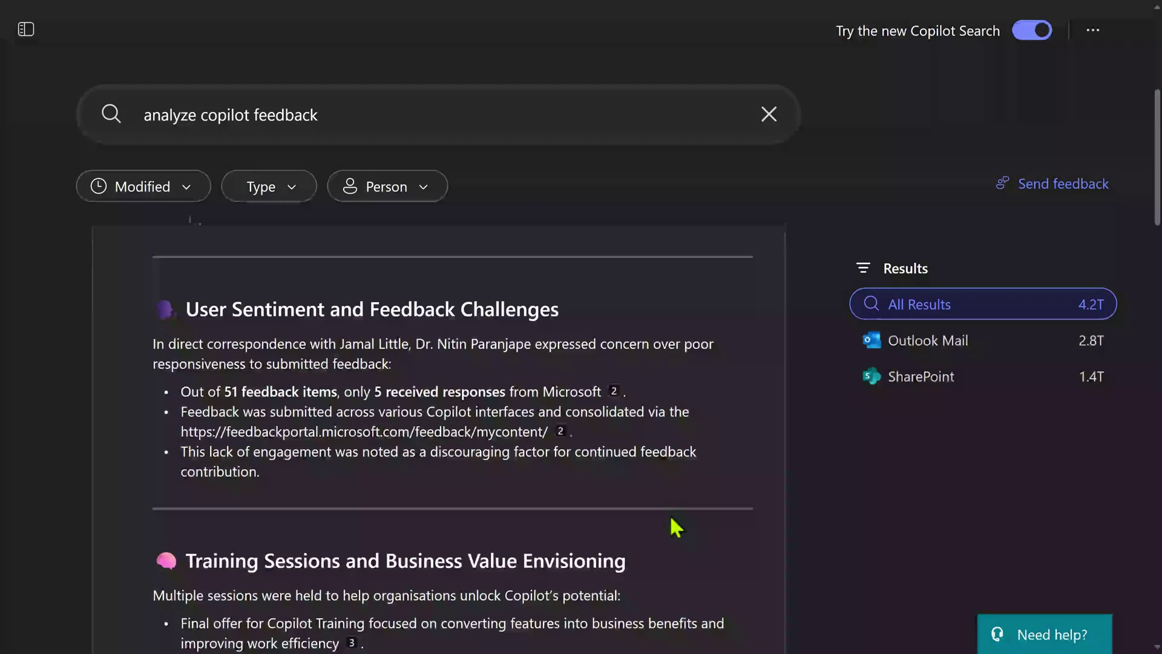
pyautogui.scroll(-4, 675, 536)
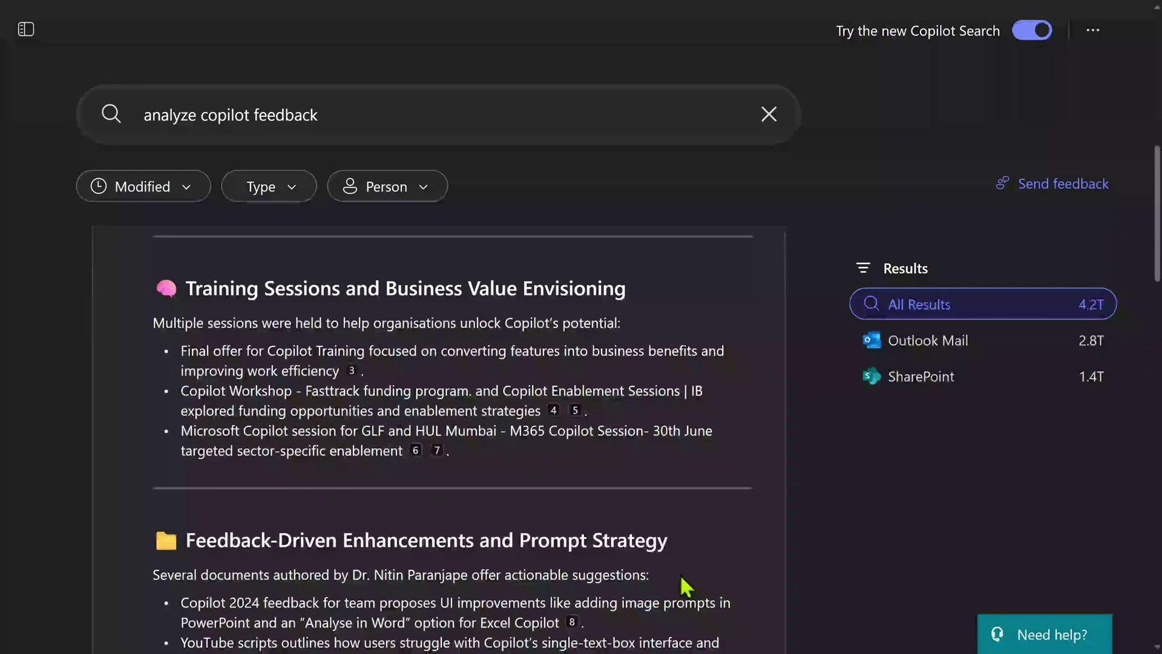
pyautogui.scroll(-4, 681, 593)
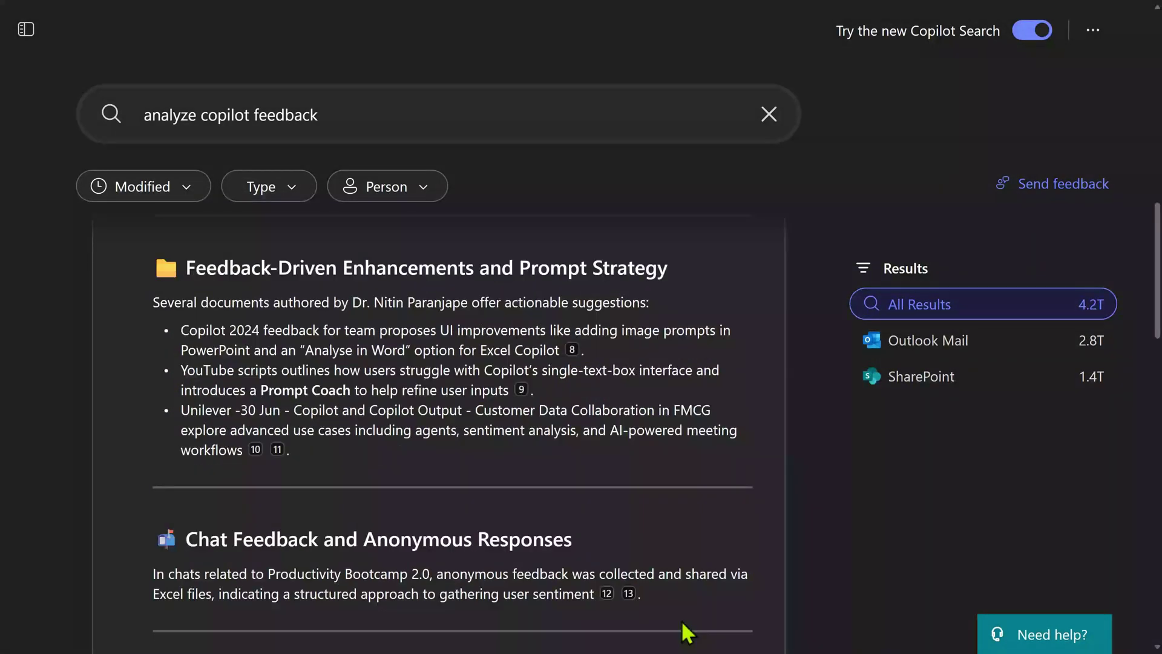
pyautogui.scroll(-5, 686, 633)
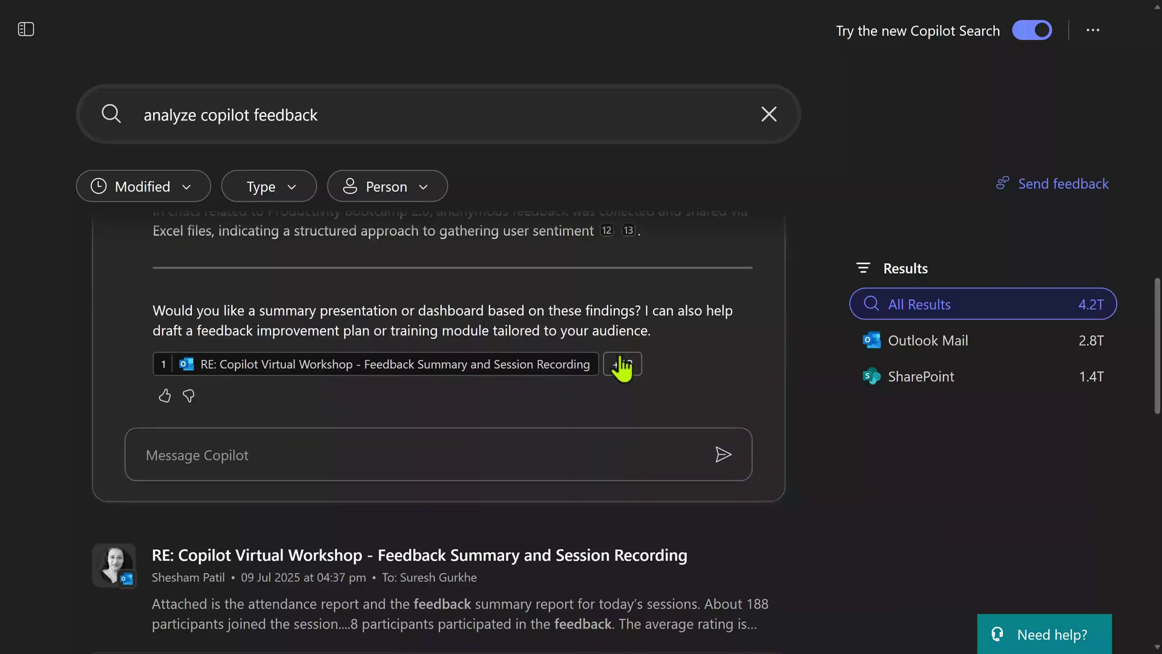
# Ask Copilot for a 'summary dashboard' as a follow-up message
pyautogui.click(510, 448)
pyautogui.write('summary dashboard')
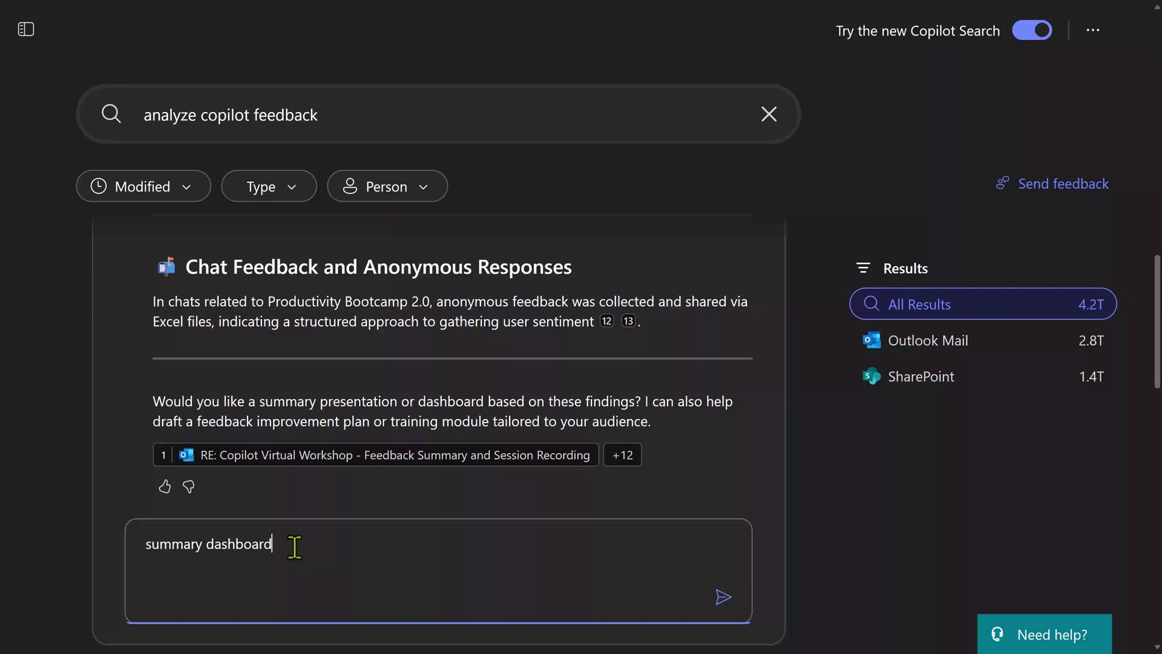
pyautogui.press('Return')
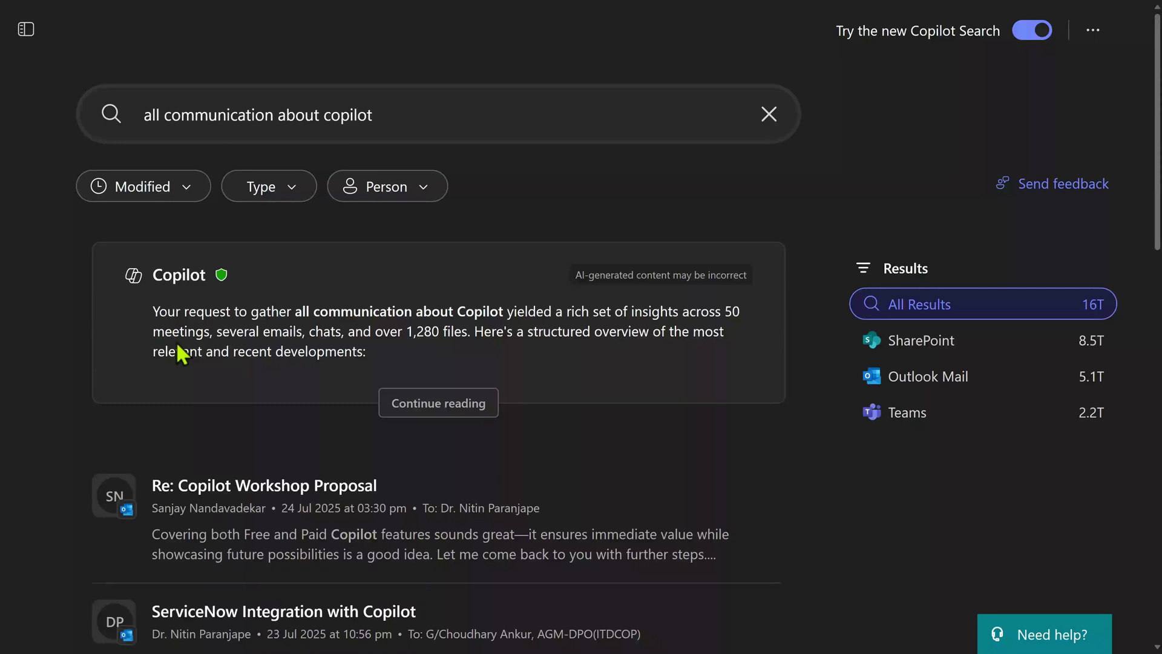
# Expand Copilot's overview of copilot communication and scroll through Email Highlights and Chat Threads
pyautogui.click(443, 406)
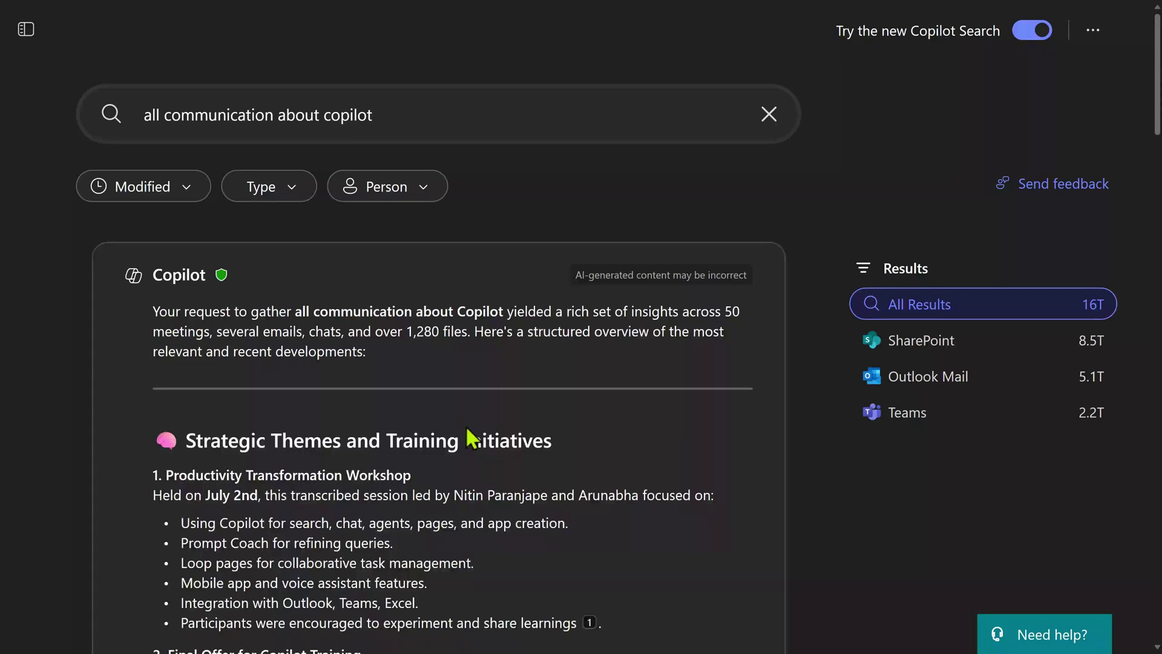
pyautogui.scroll(-9, 470, 437)
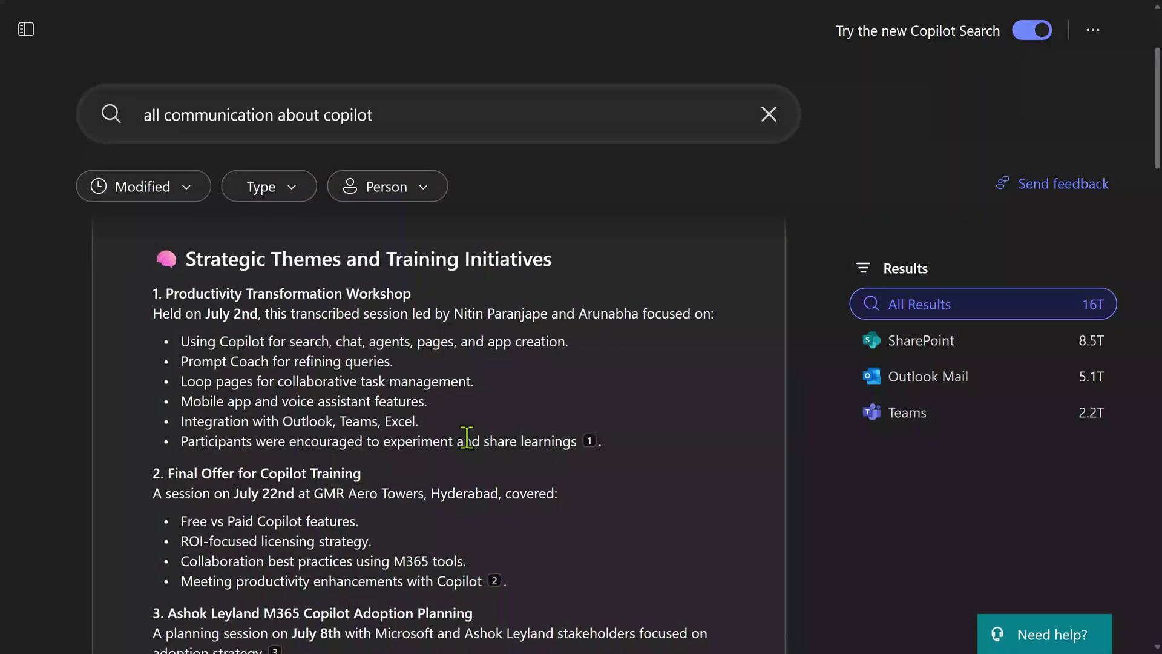
pyautogui.scroll(-2, 466, 460)
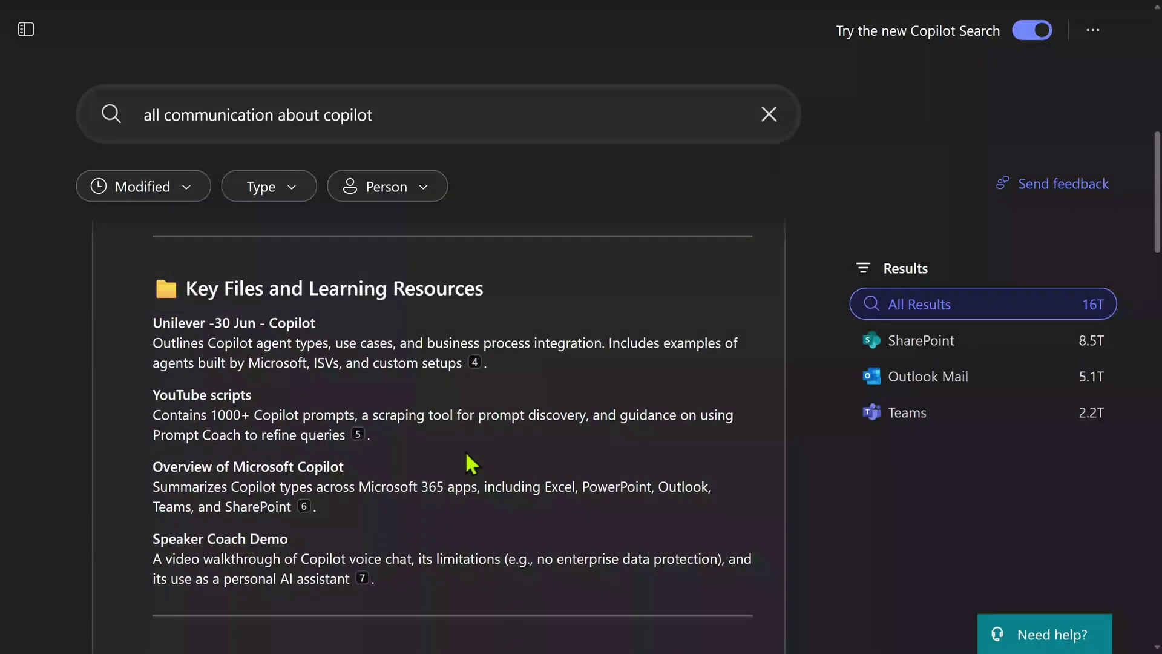
pyautogui.scroll(-7, 463, 472)
pyautogui.scroll(2, 455, 469)
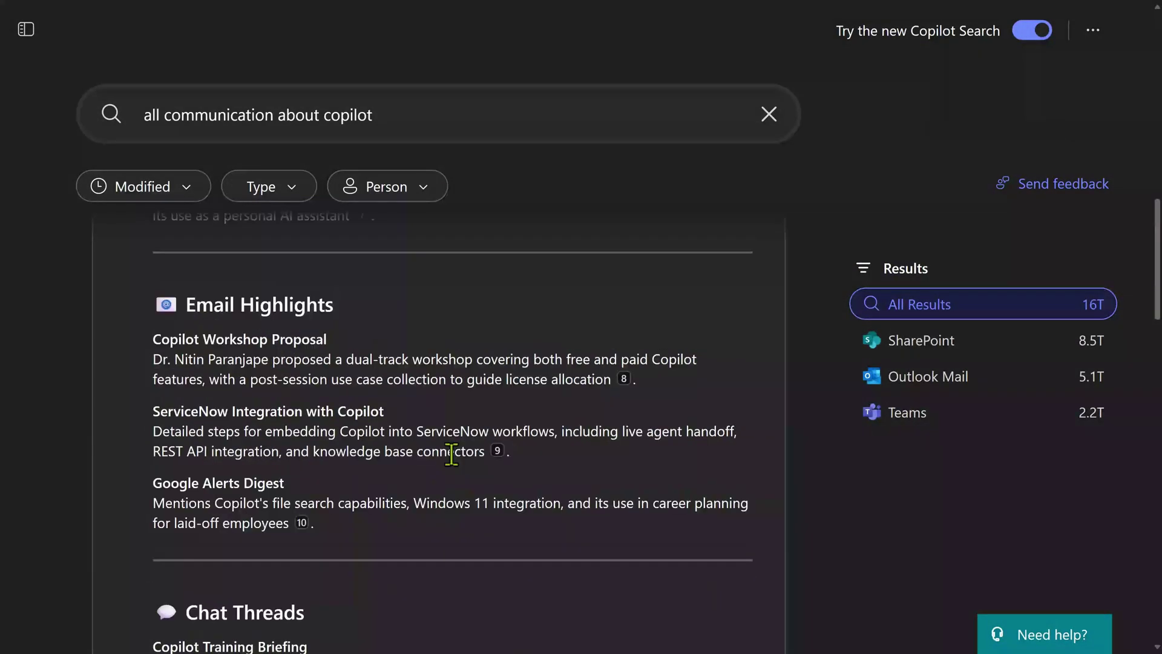
pyautogui.scroll(-6, 451, 457)
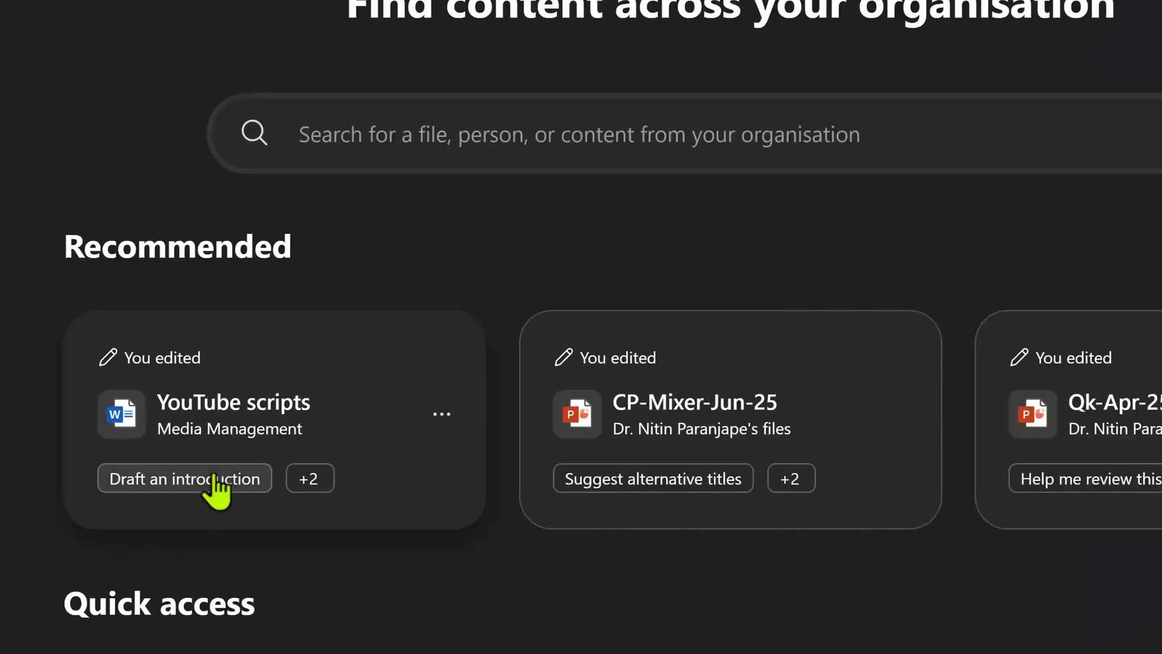
# Preview extra prompts for the YouTube scripts file, then favourite Efficiency transformation using Copilot.docx
pyautogui.click(310, 484)
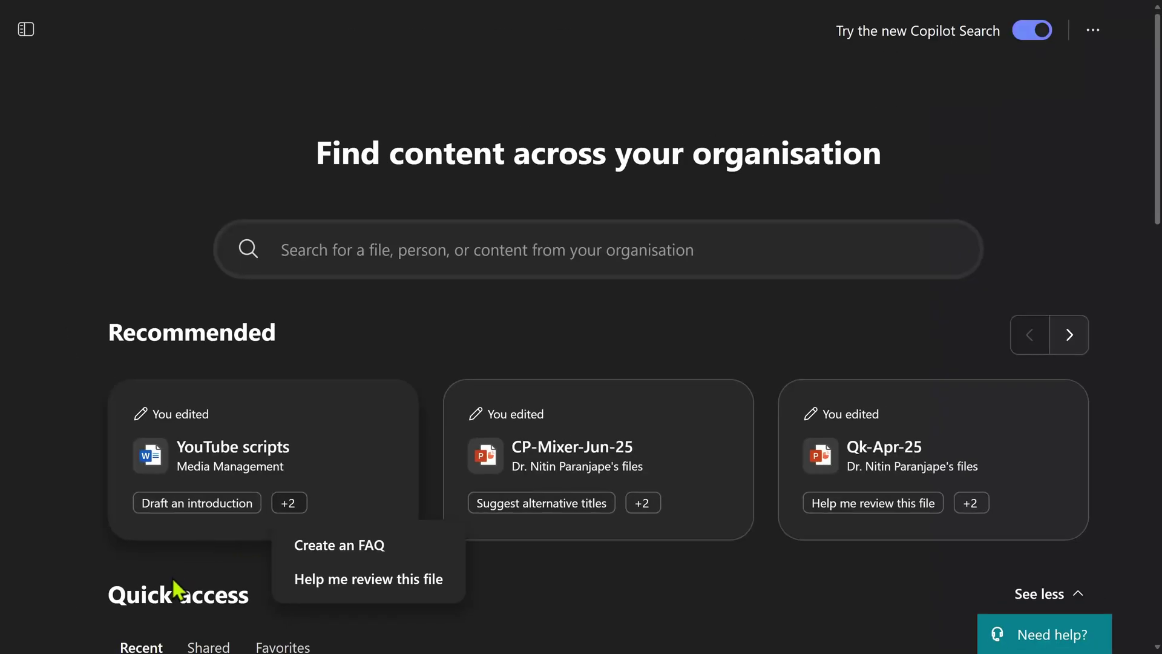
pyautogui.click(157, 578)
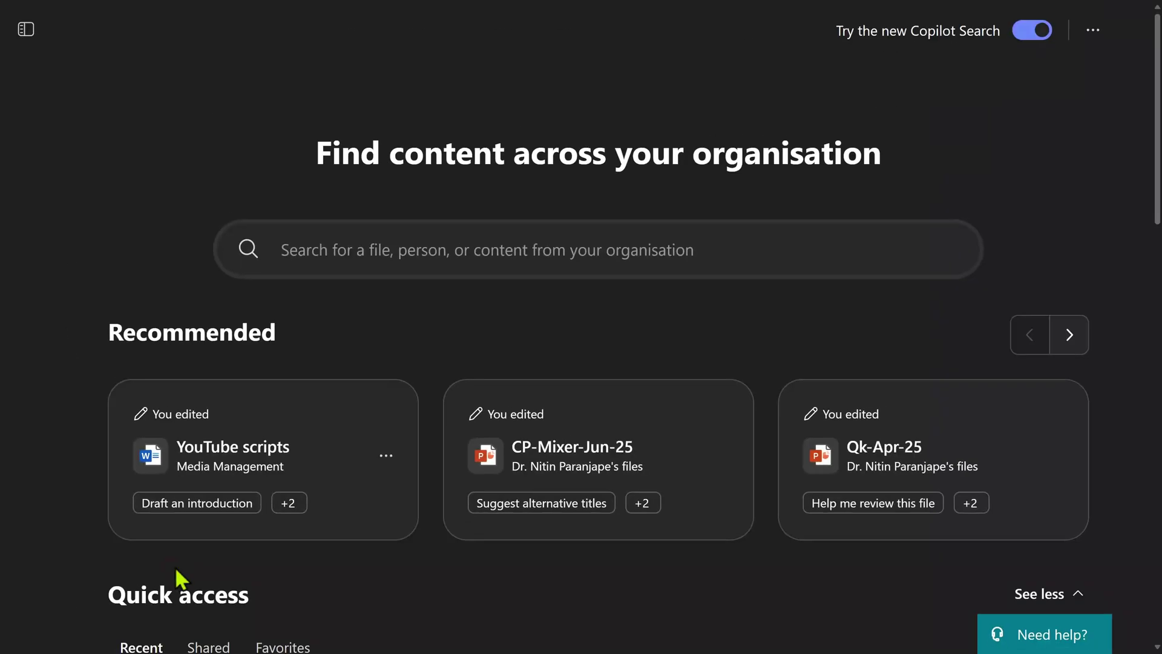
pyautogui.scroll(-5, 68, 515)
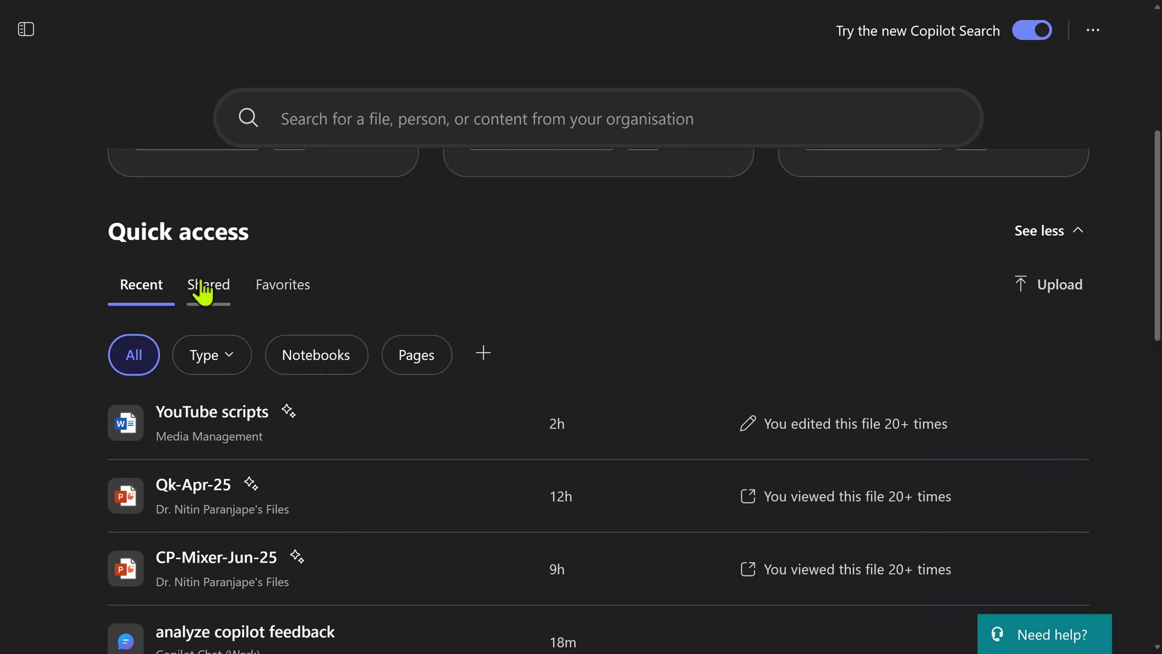
pyautogui.scroll(1, 201, 292)
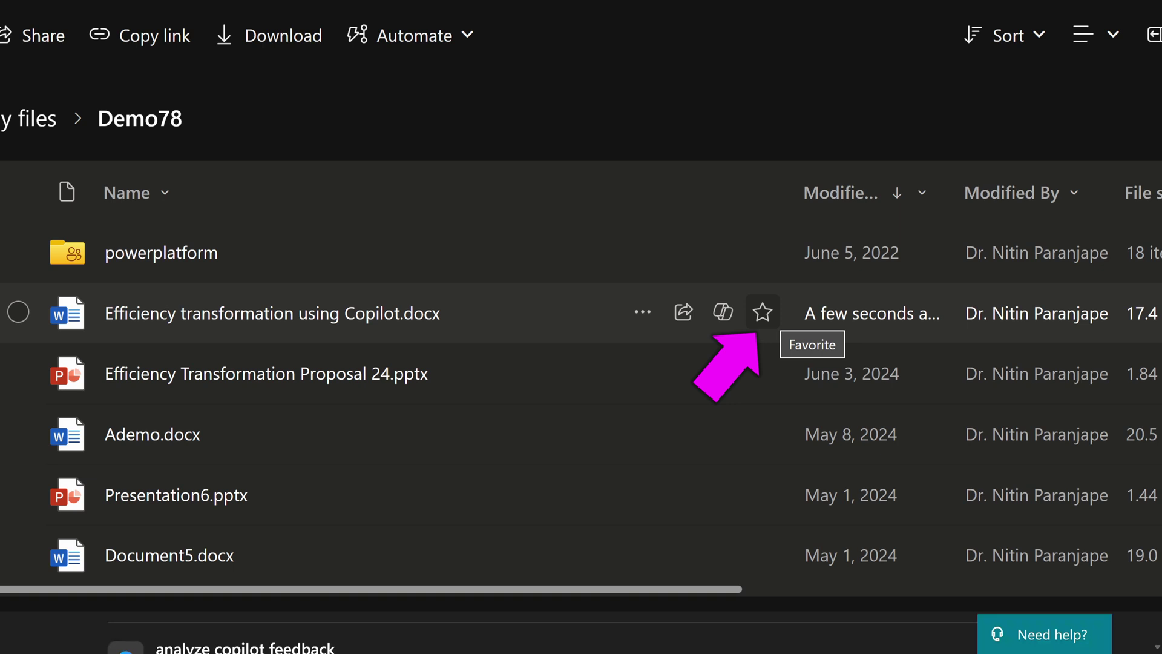
pyautogui.click(762, 312)
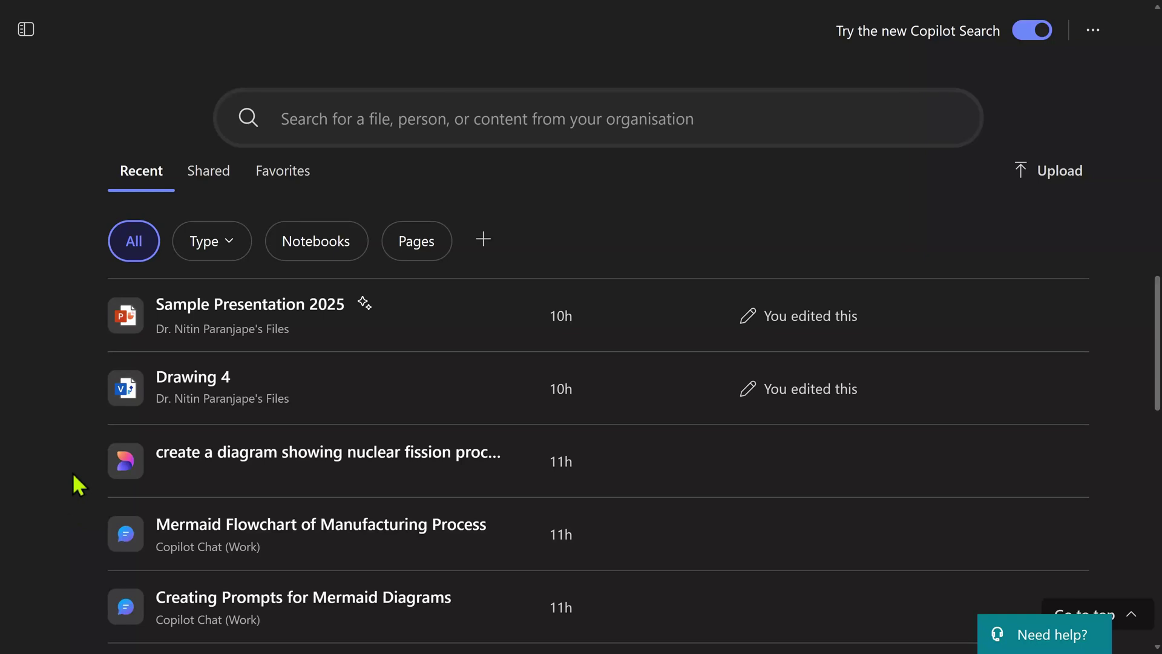
pyautogui.moveTo(366, 312)
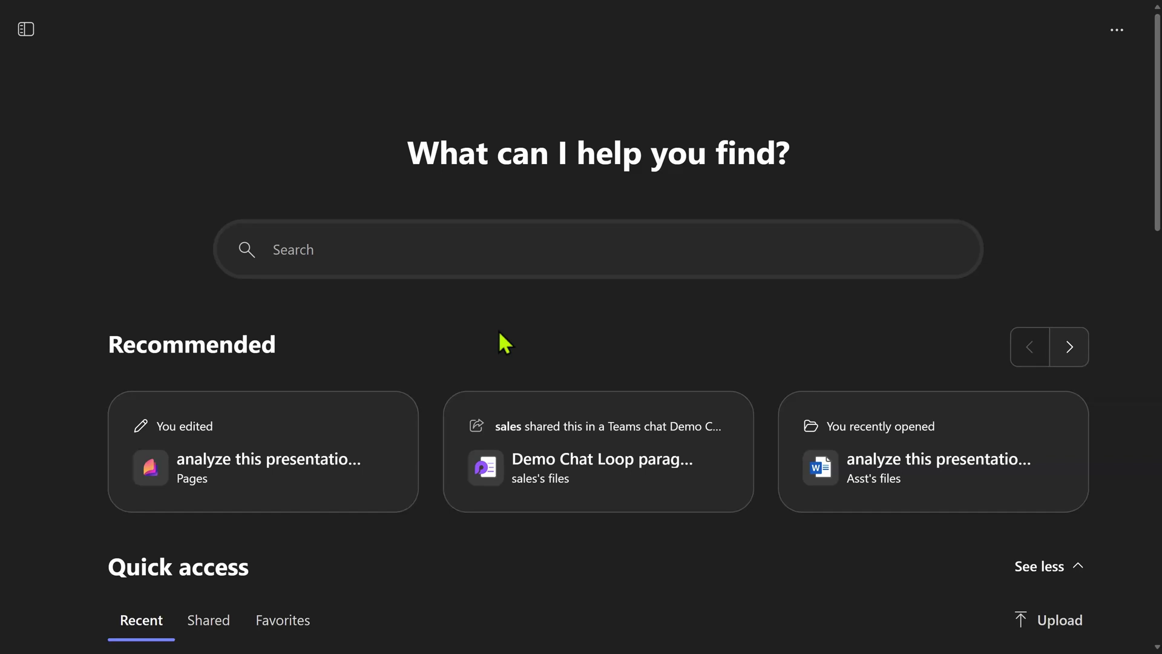
# Search the organisation for 'invoice' and narrow results to Files, then Sites
pyautogui.scroll(-2, 500, 332)
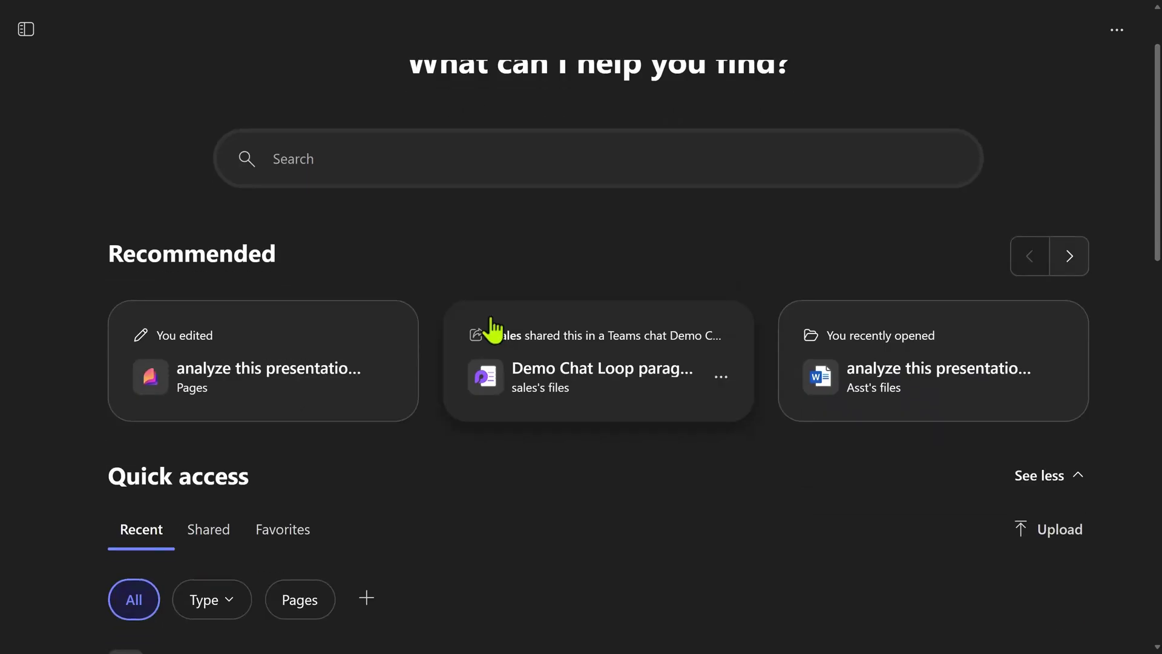
pyautogui.click(264, 176)
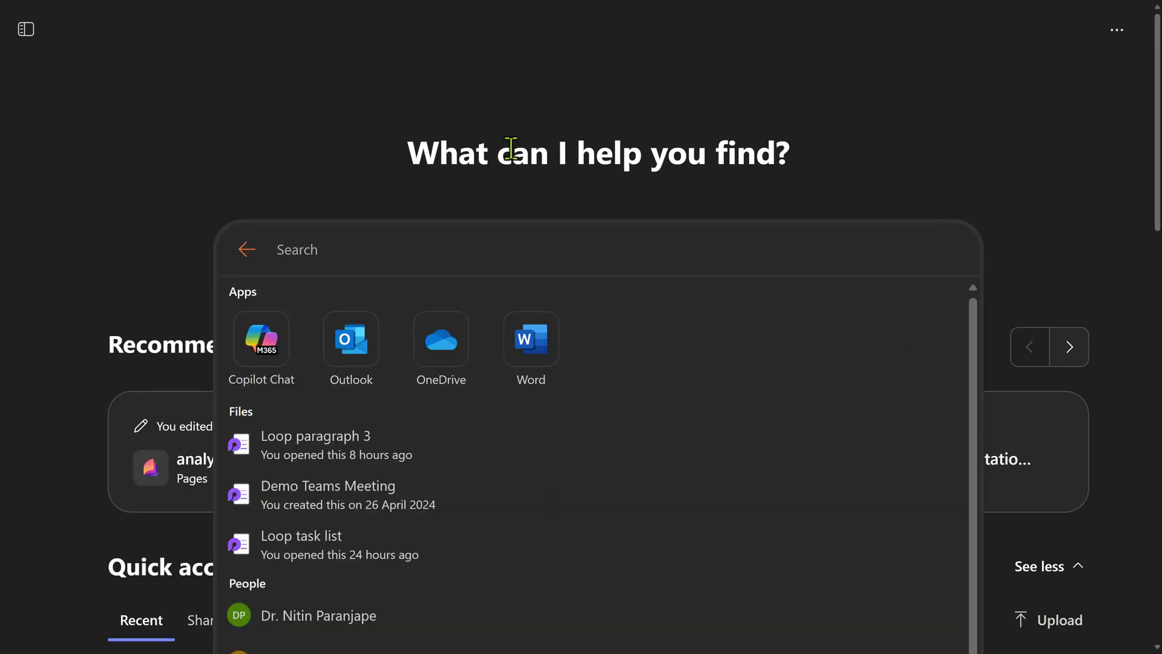
pyautogui.write('invoice')
pyautogui.press('Return')
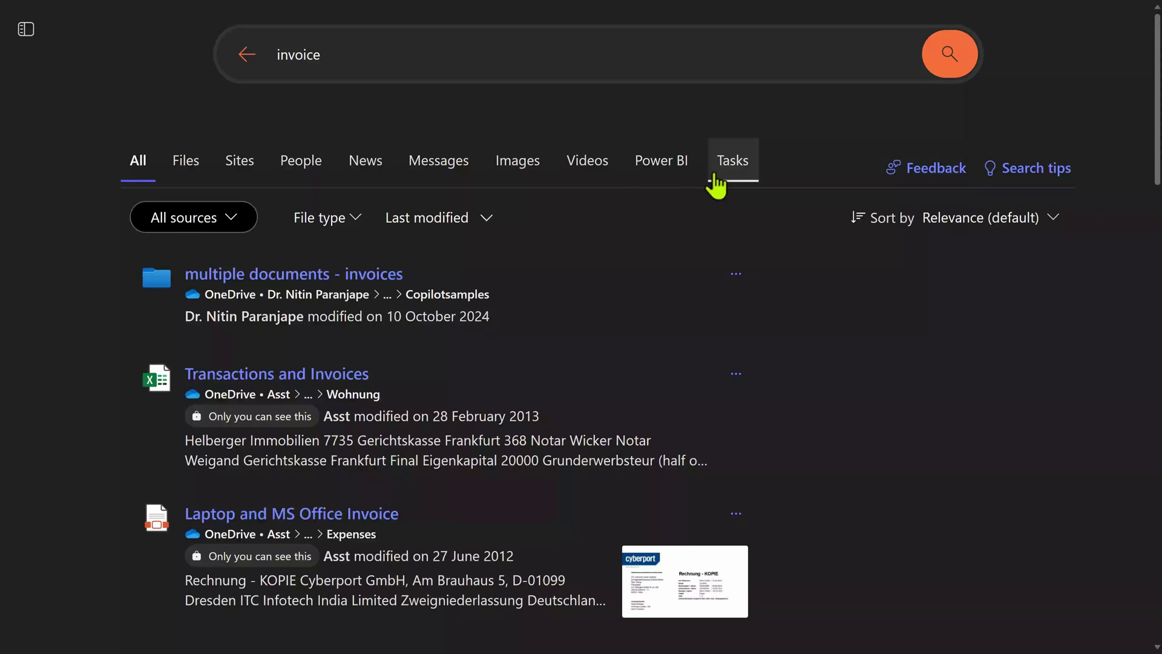
pyautogui.click(198, 161)
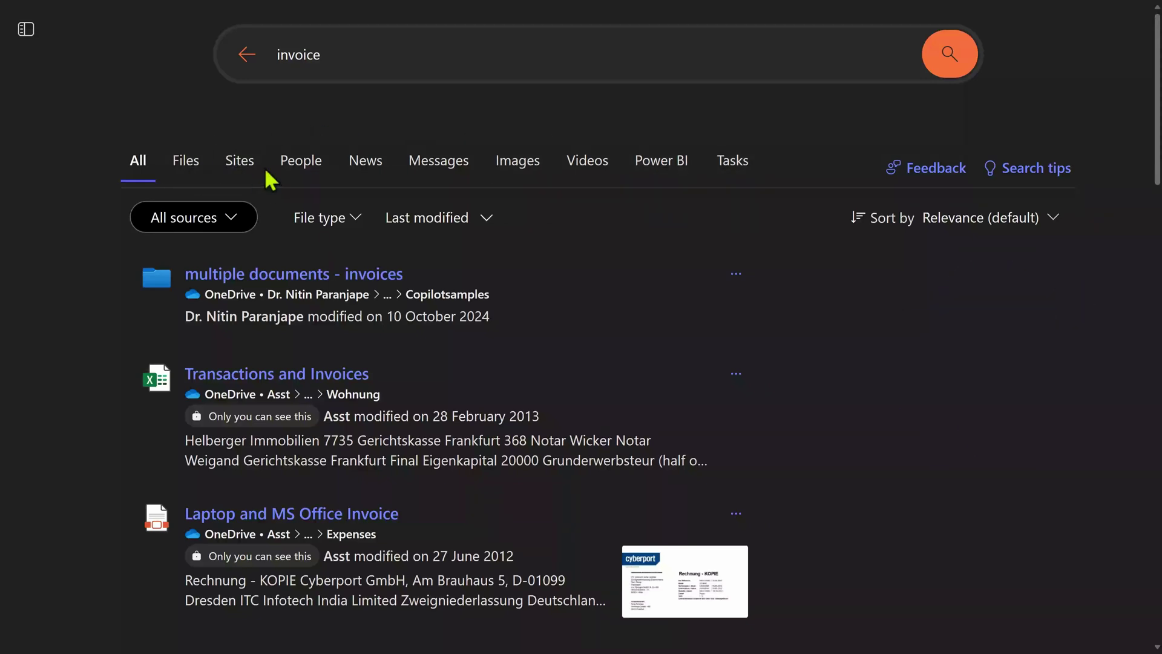
pyautogui.click(246, 180)
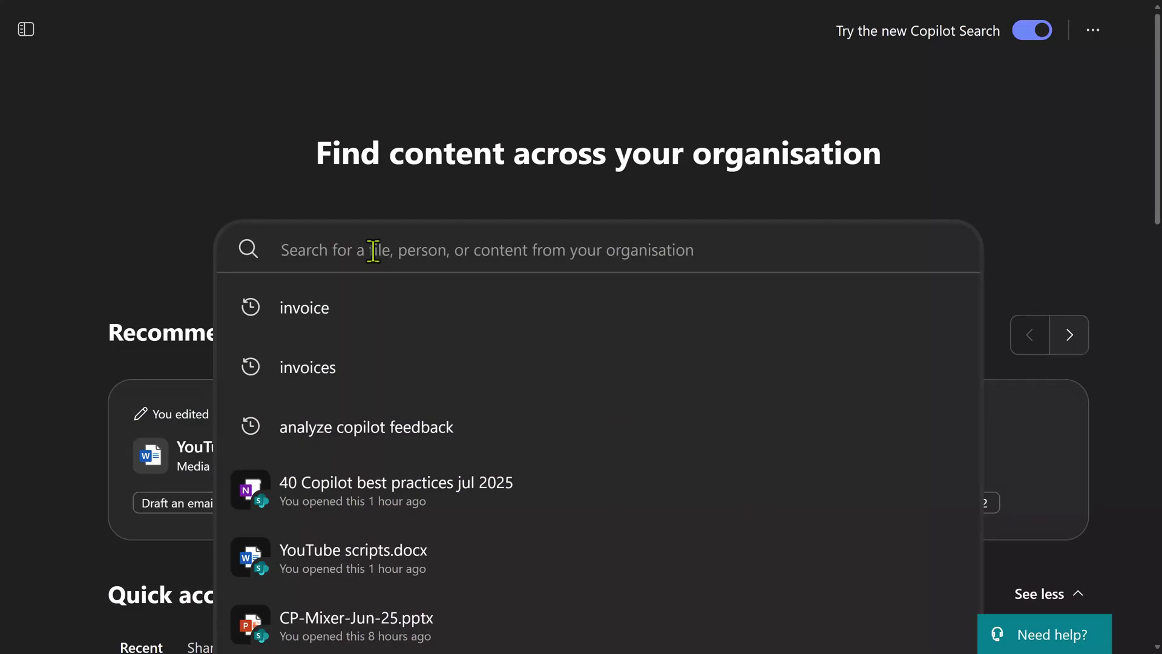
# Search the acronyms sop and ai, showing every defined meaning of ai
pyautogui.write('sop')
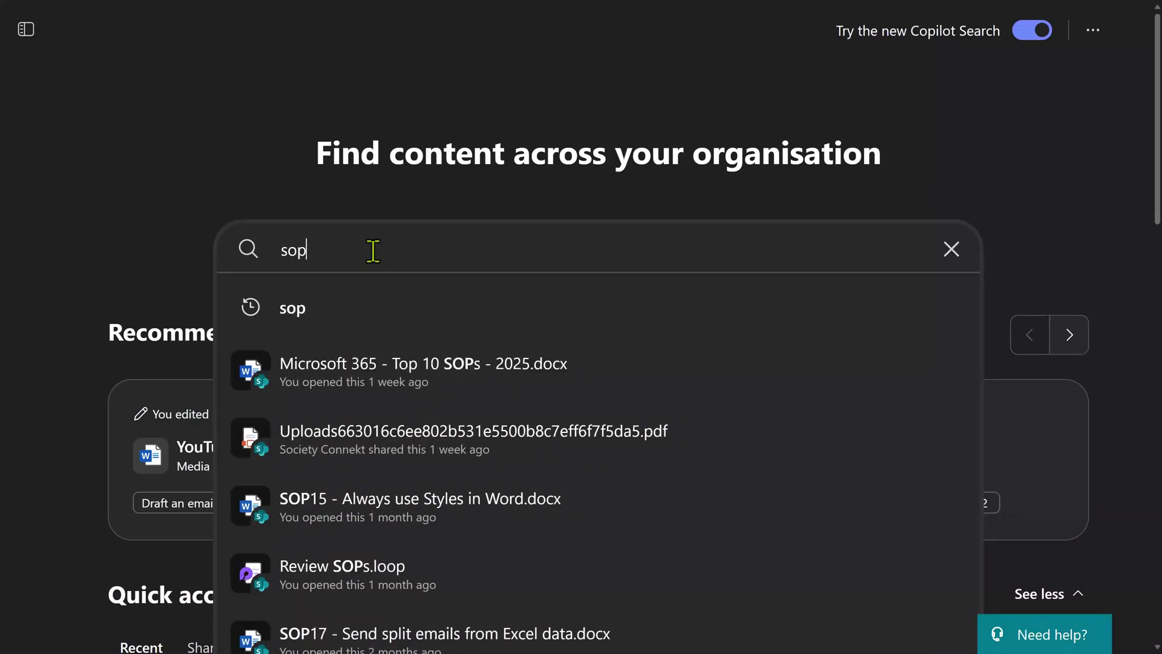
pyautogui.press('Return')
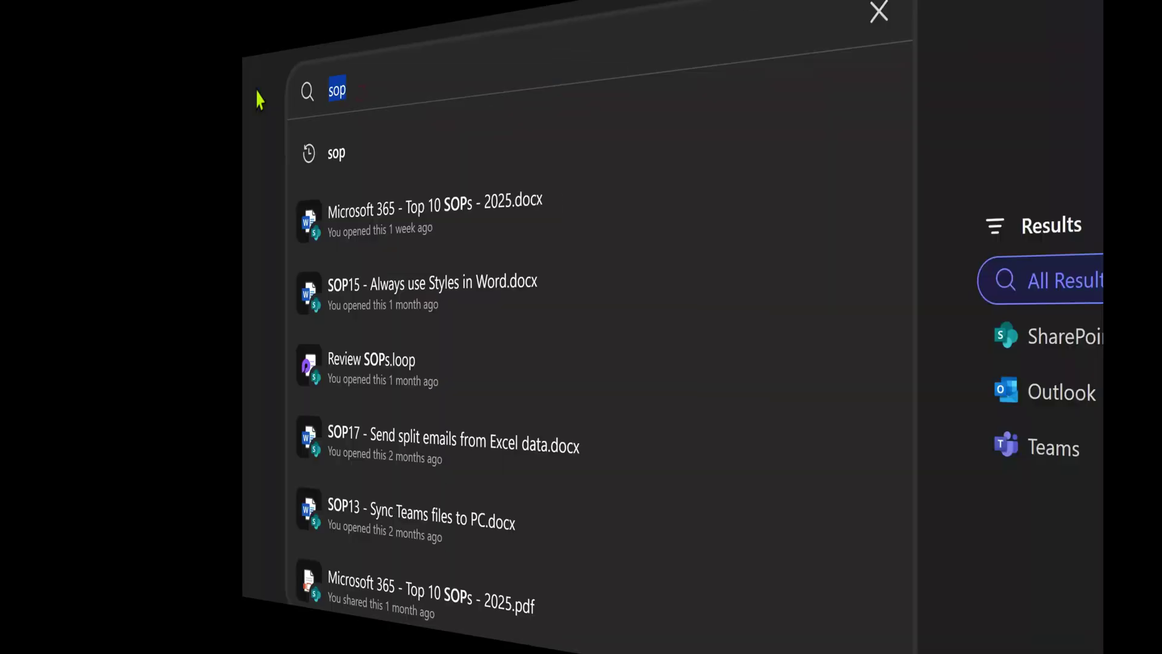
pyautogui.write('ai')
pyautogui.press('Return')
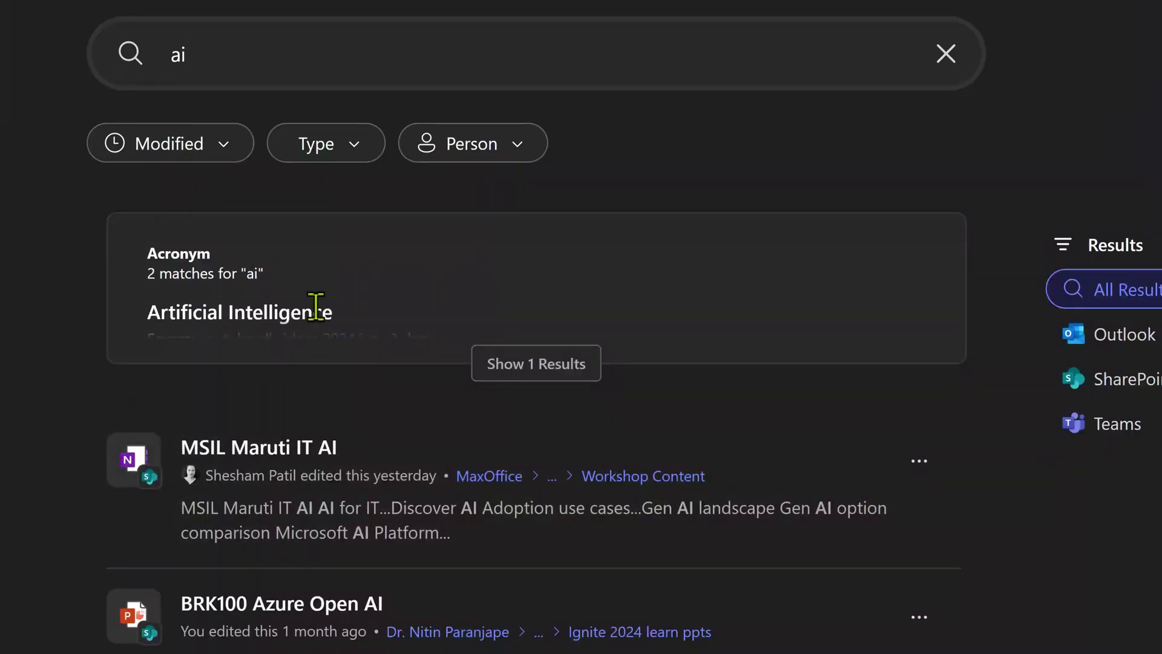
pyautogui.click(519, 369)
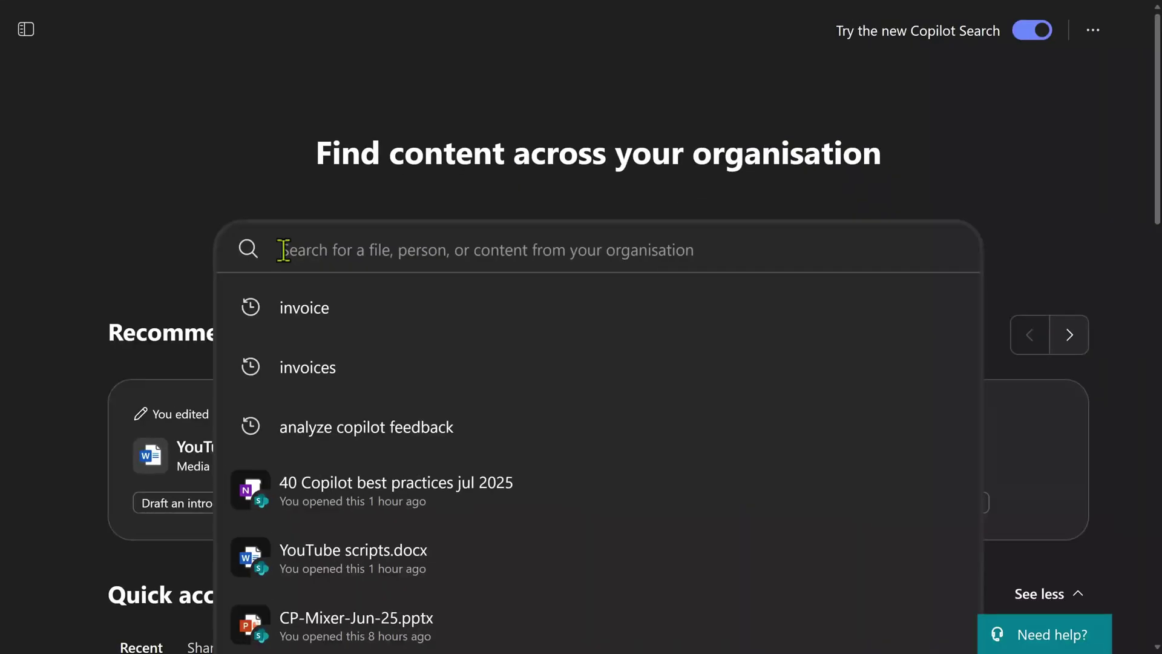
# Search for a colleague's introduction bookmark and open its organisation link
pyautogui.write('nitin ')
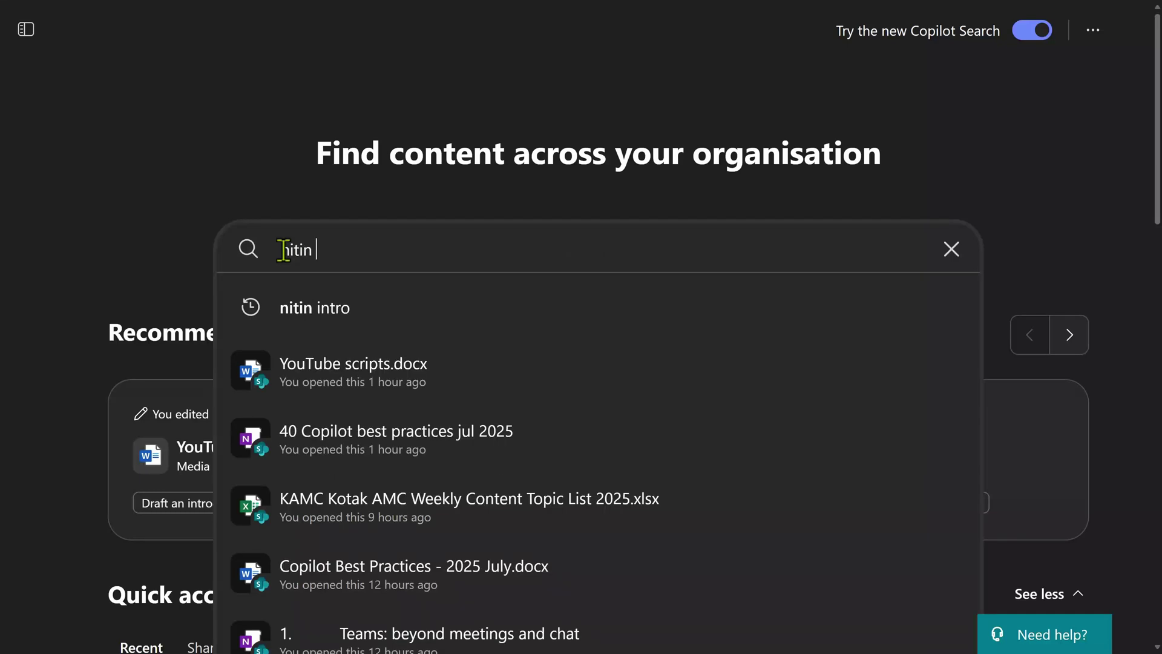
pyautogui.write('intro')
pyautogui.press('Return')
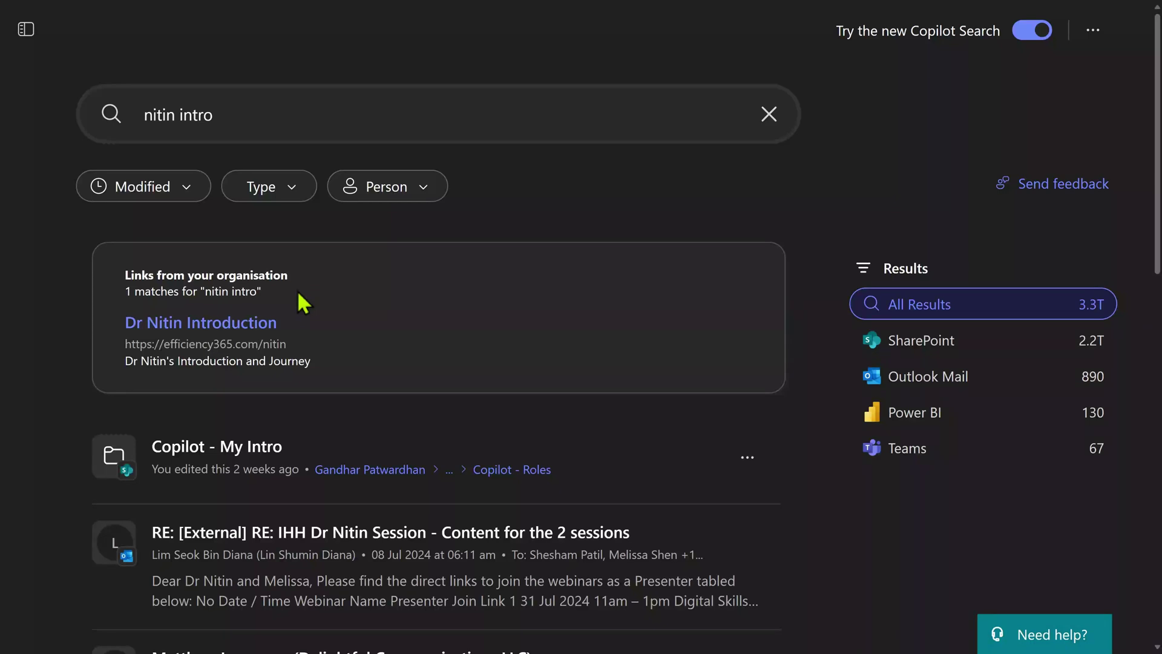
pyautogui.click(272, 346)
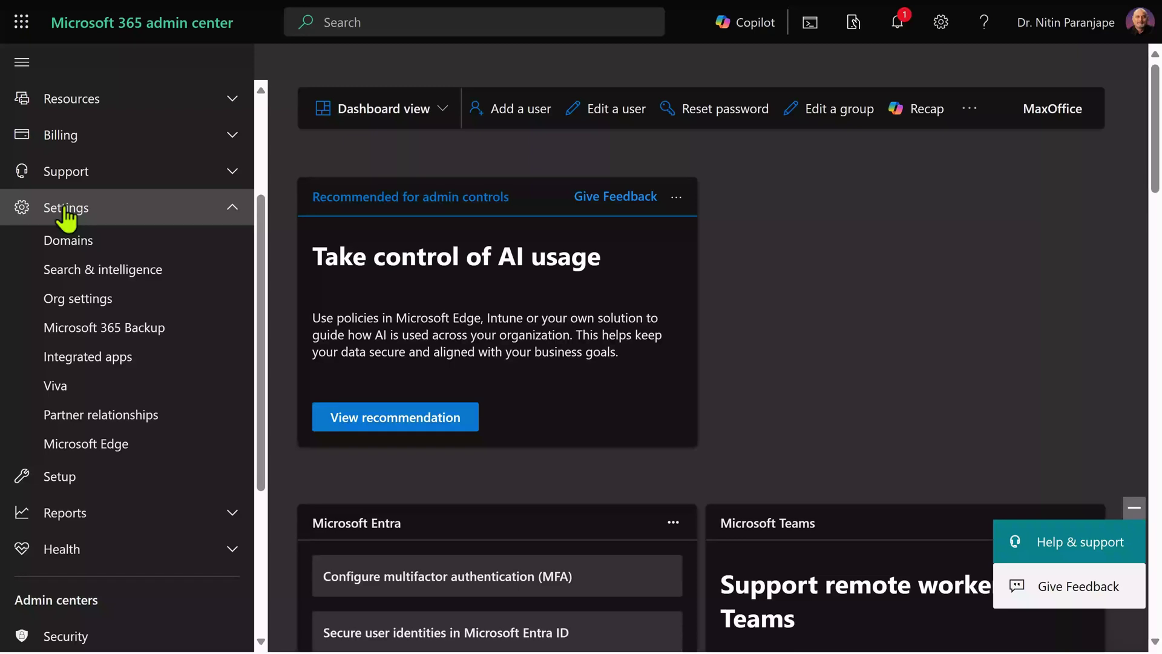
# Review the acronym and bookmark answers under Search & intelligence settings
pyautogui.click(103, 272)
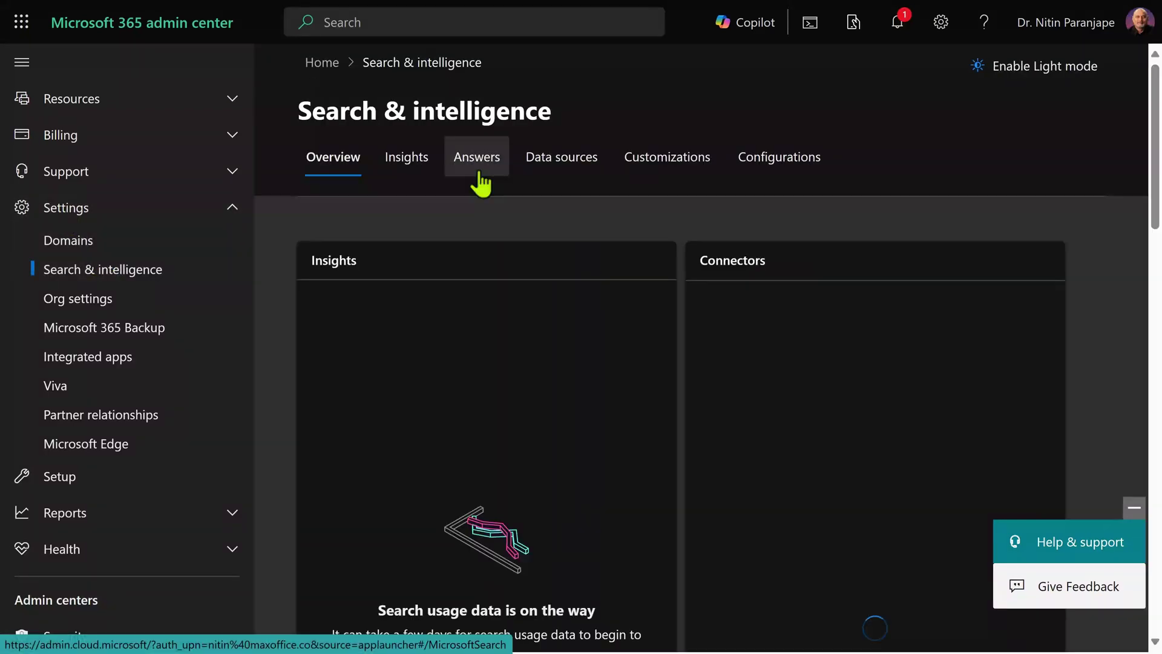
pyautogui.click(478, 175)
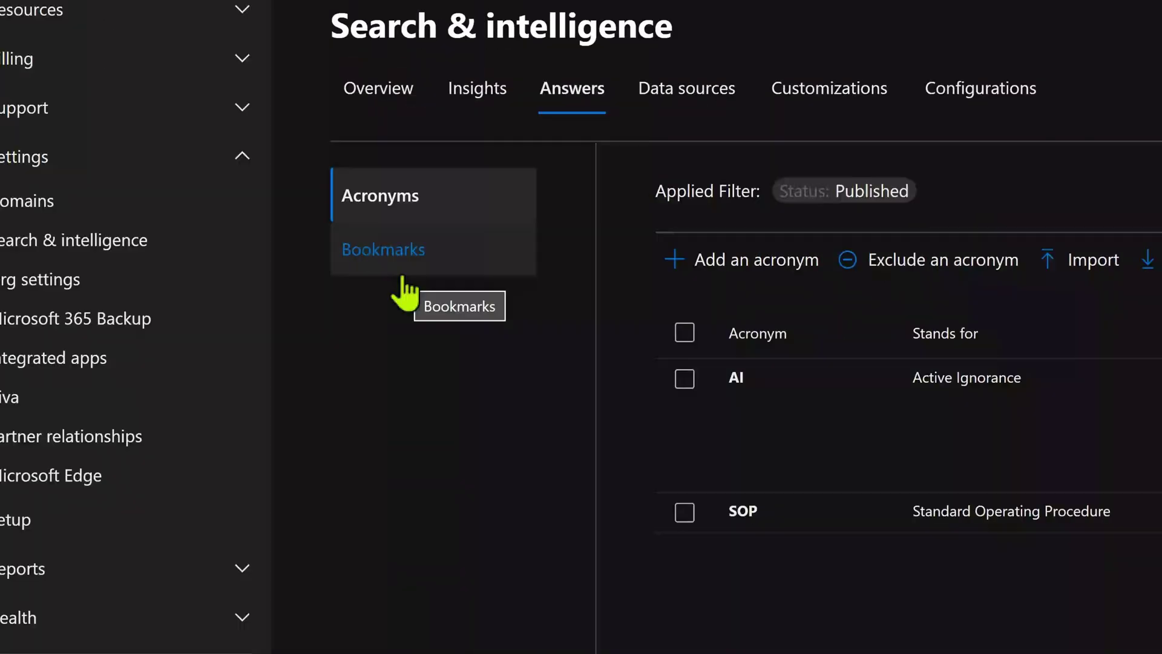
pyautogui.click(403, 278)
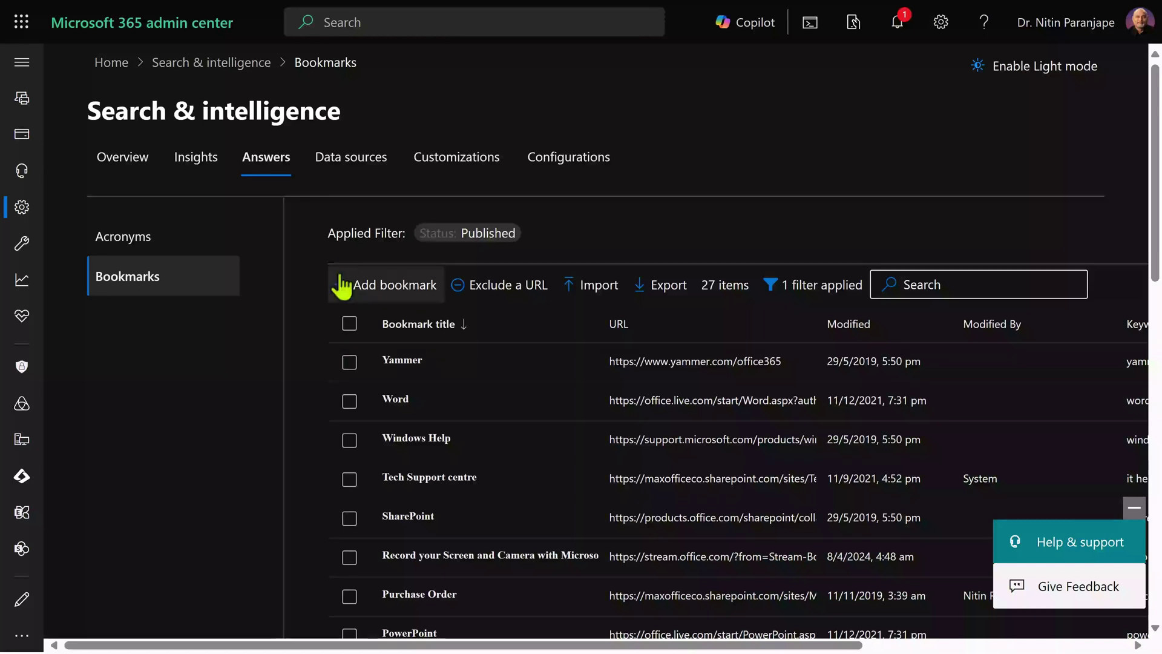
# Browse Data sources connectors: Collaboration & communication, Databases, then IT service management tools
pyautogui.click(350, 156)
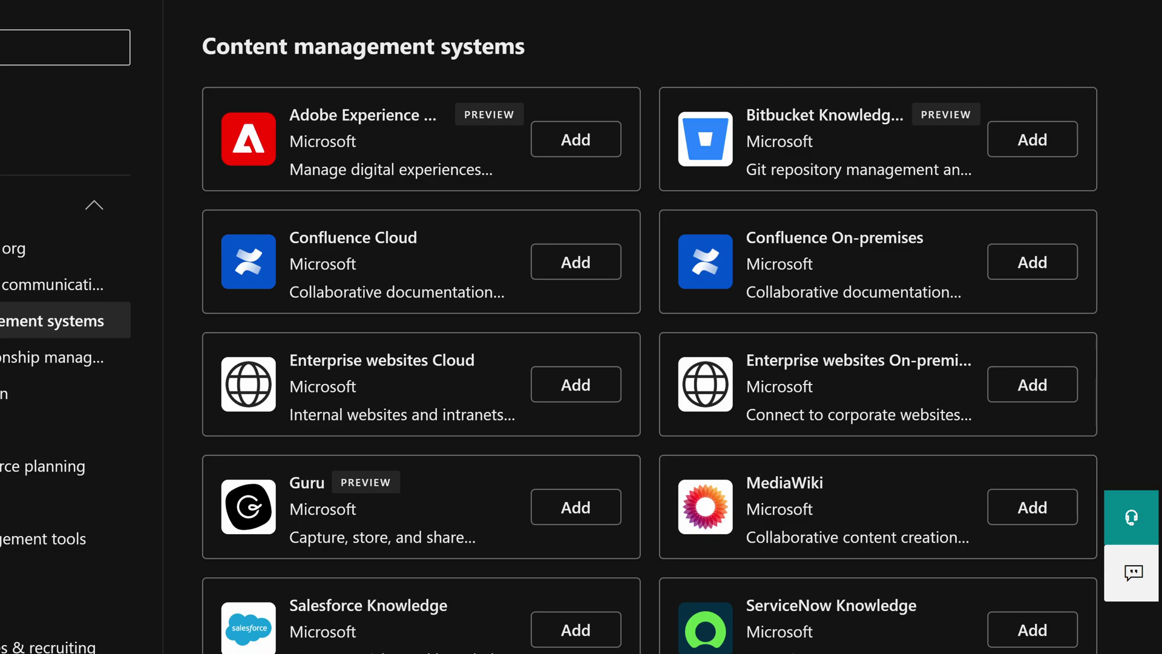
pyautogui.click(54, 284)
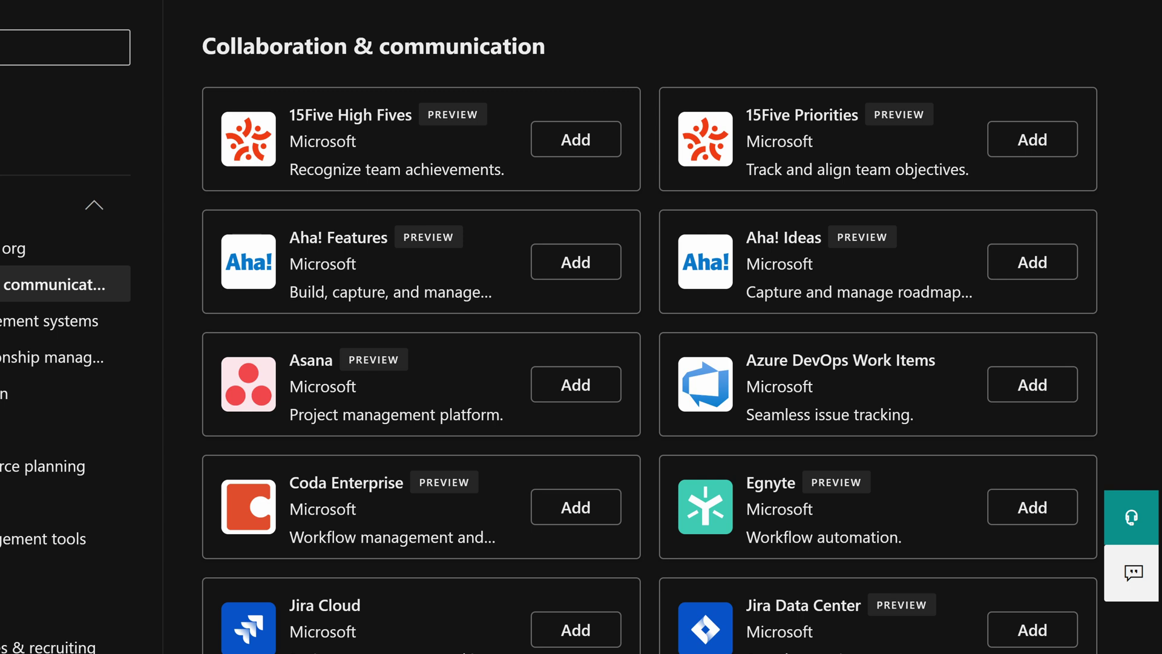
pyautogui.click(65, 428)
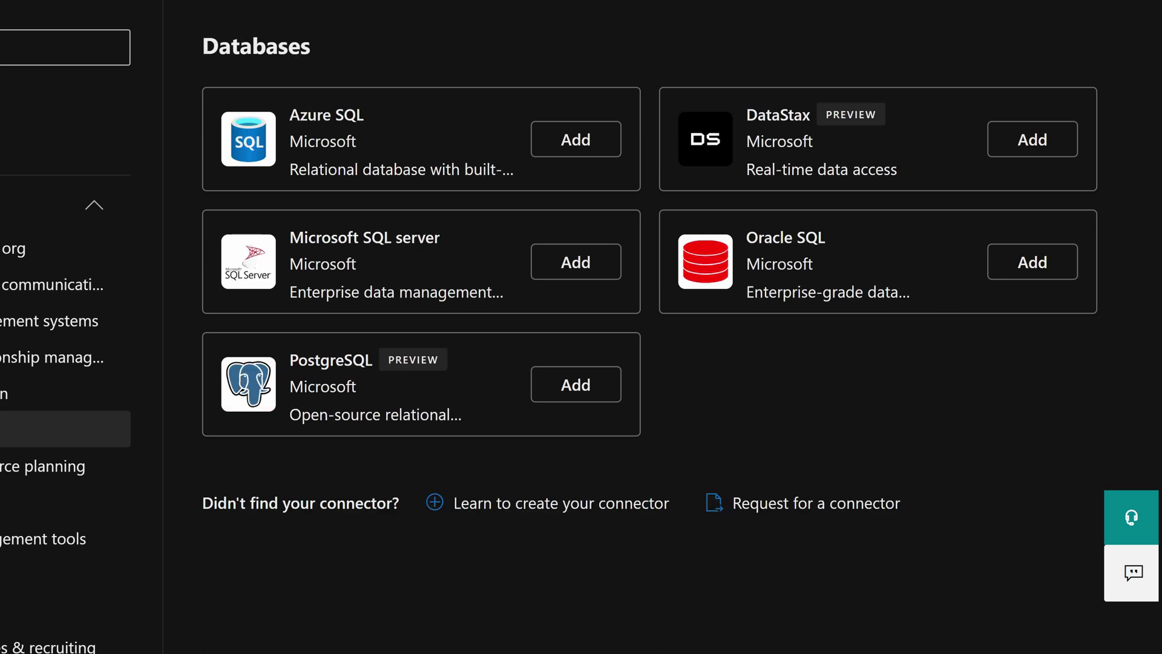
pyautogui.click(55, 538)
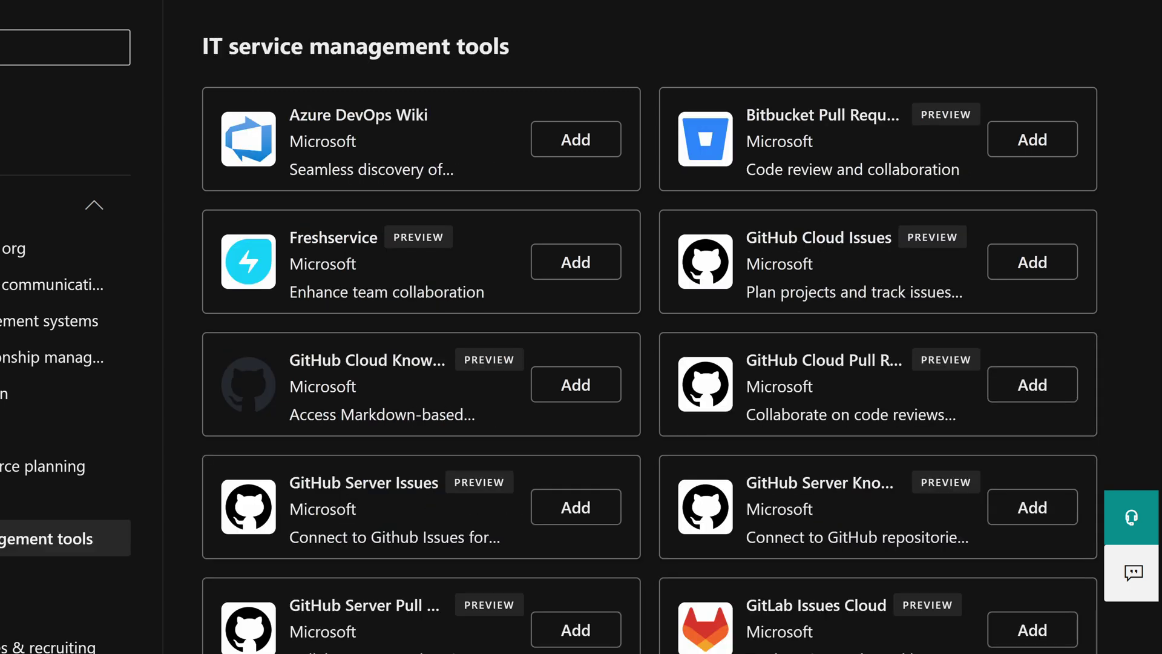